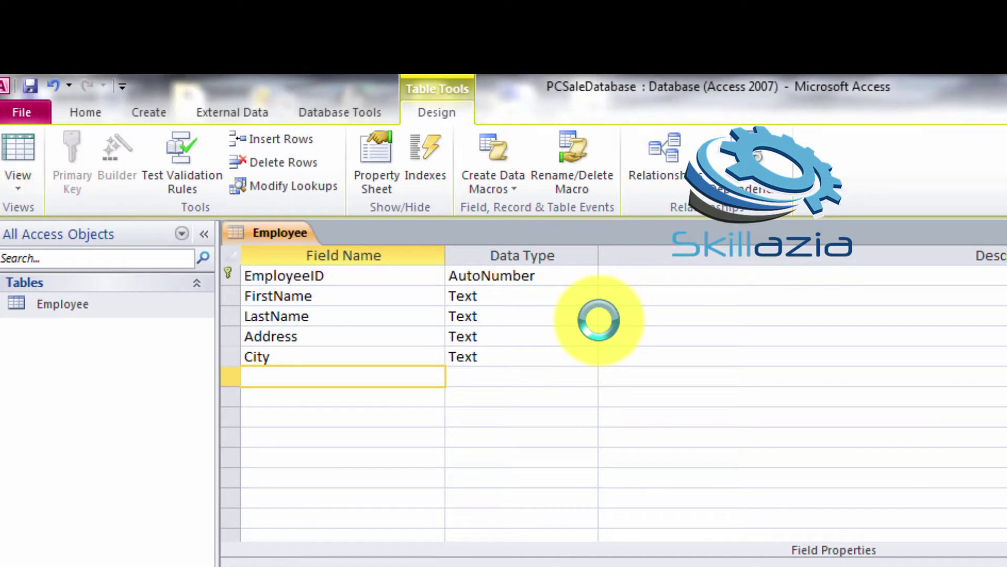
Save the Employee table and add a State text column in Datasheet view
left_click(681, 529)
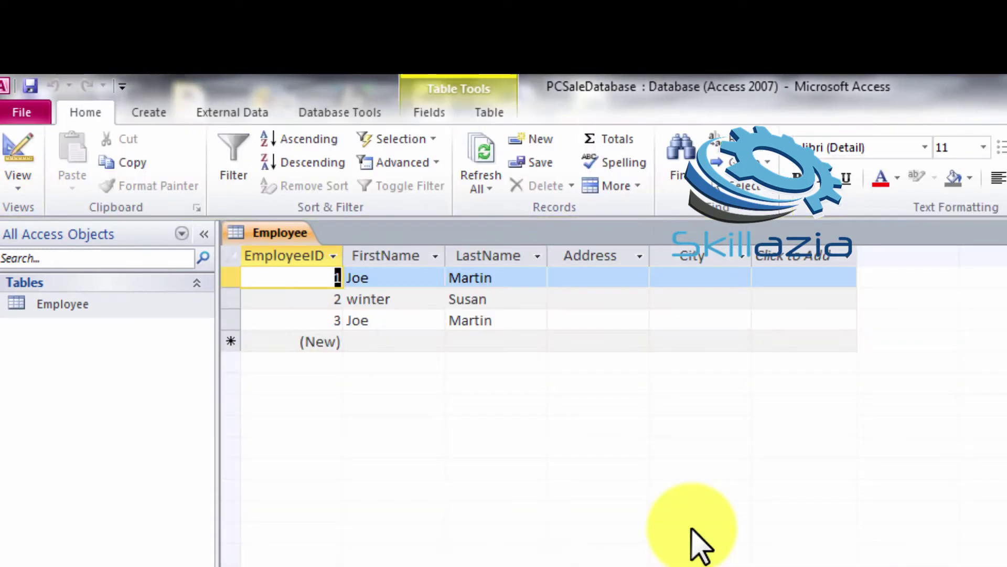
left_click(808, 256)
left_click(813, 280)
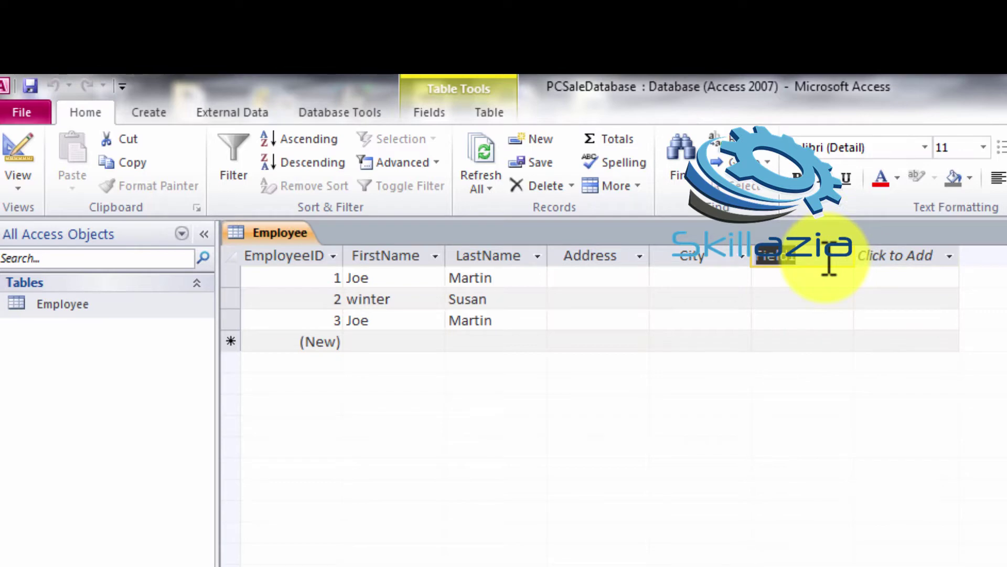
type("State")
Add a PostalCode text column, then return to Design view
left_click(942, 259)
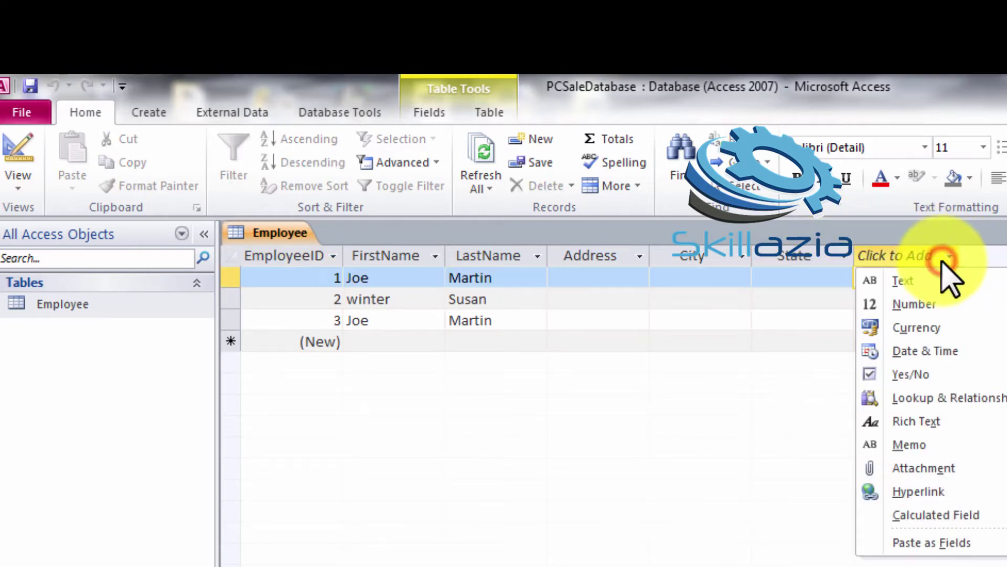
left_click(914, 284)
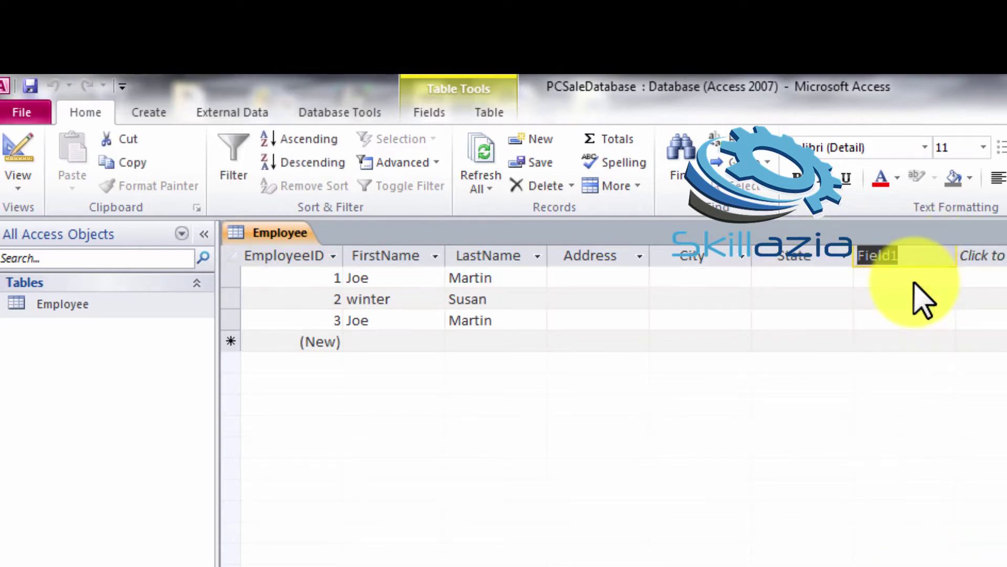
type("PostalCode")
left_click(16, 186)
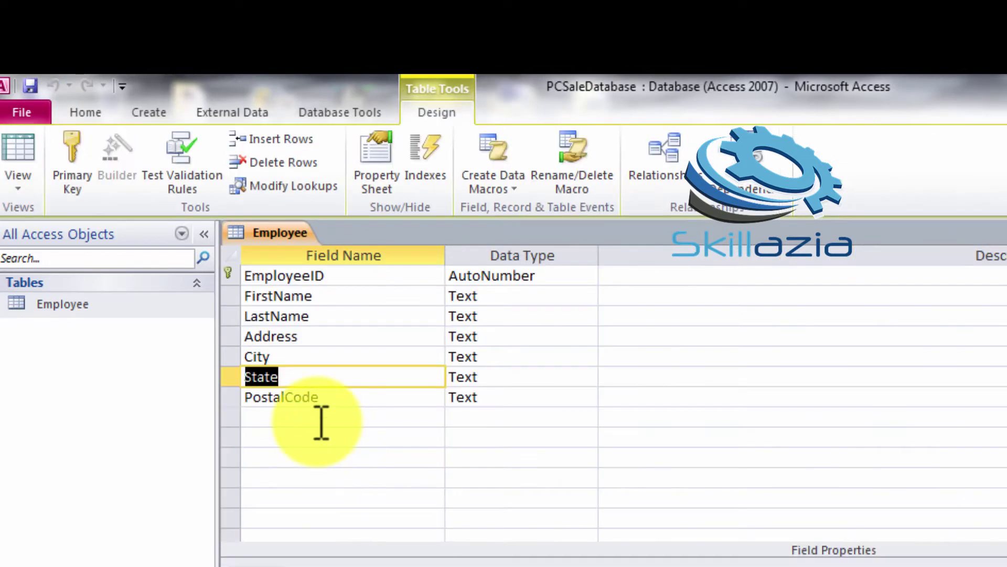
left_click(321, 417)
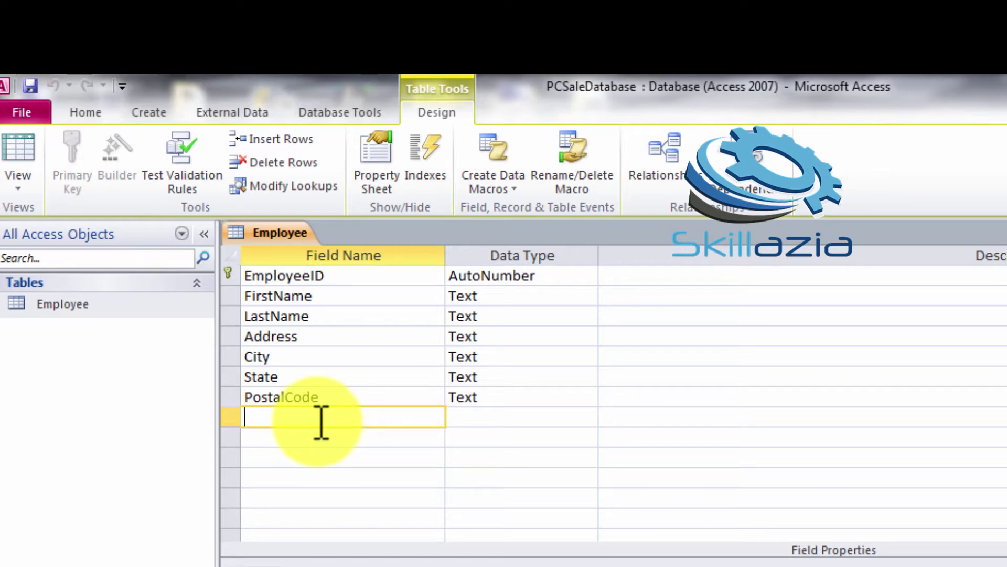
Add a TelNumber field, first as Number, then Text after the input mask warning
type("TelNumber")
key("Tab")
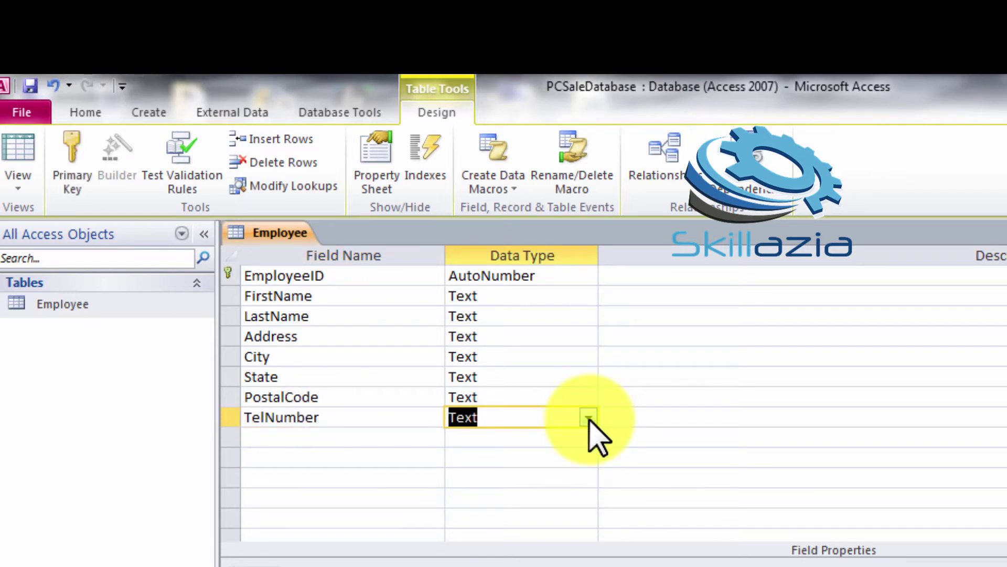
left_click(589, 418)
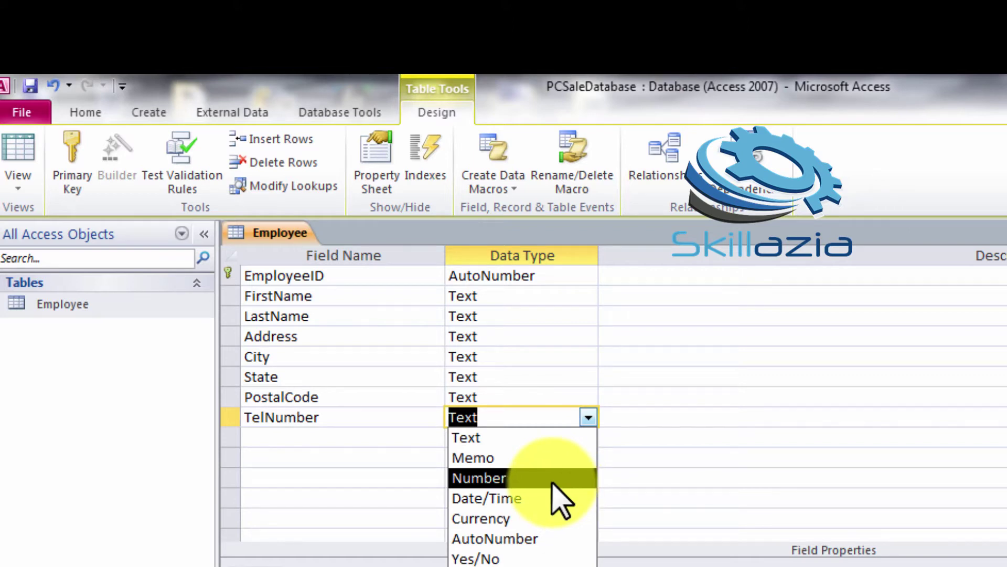
left_click(520, 478)
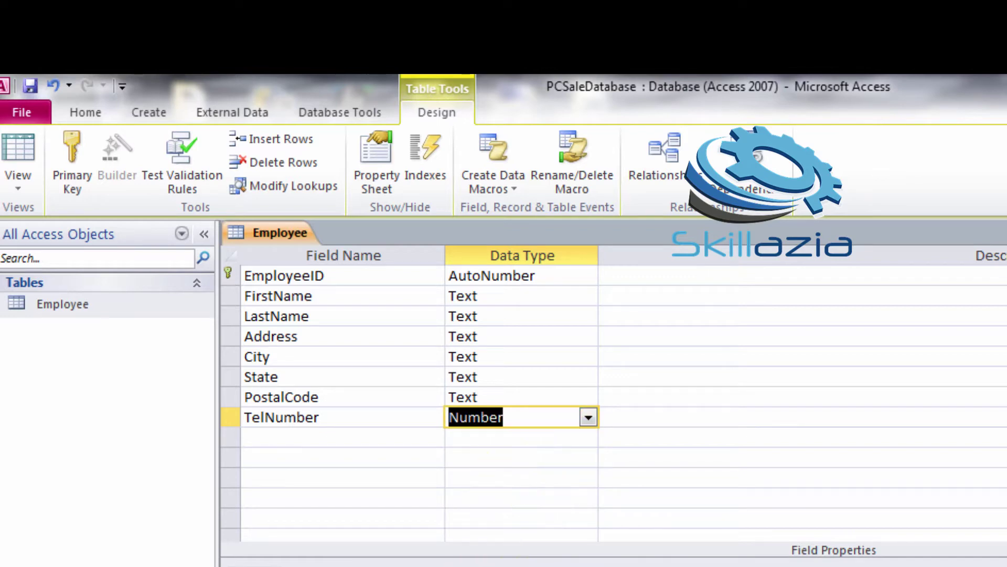
left_click(472, 565)
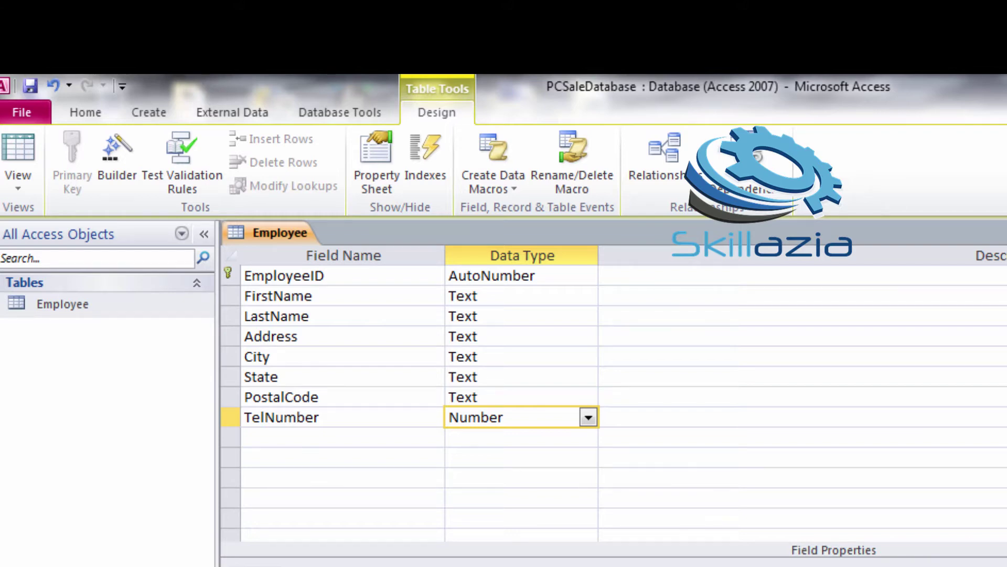
left_click(720, 526)
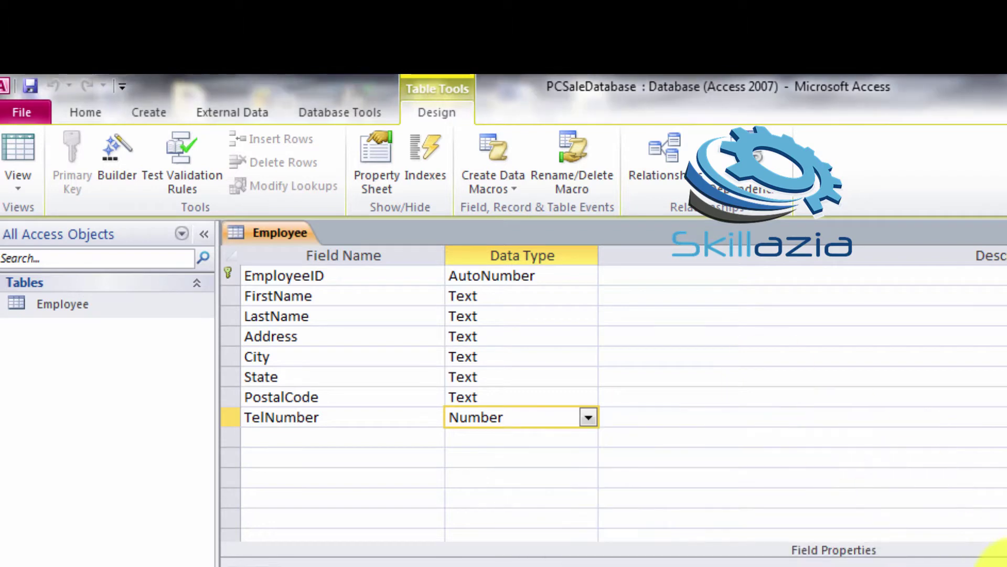
type("t")
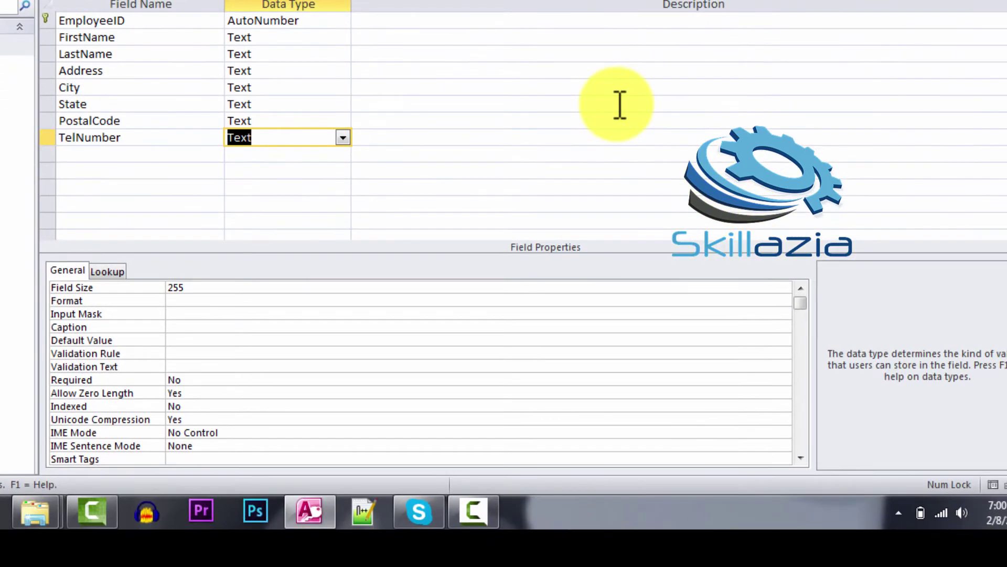
Give TelNumber the Phone Number input mask !\(999") "000\-0000;;_ using the Input Mask Wizard
left_click(440, 313)
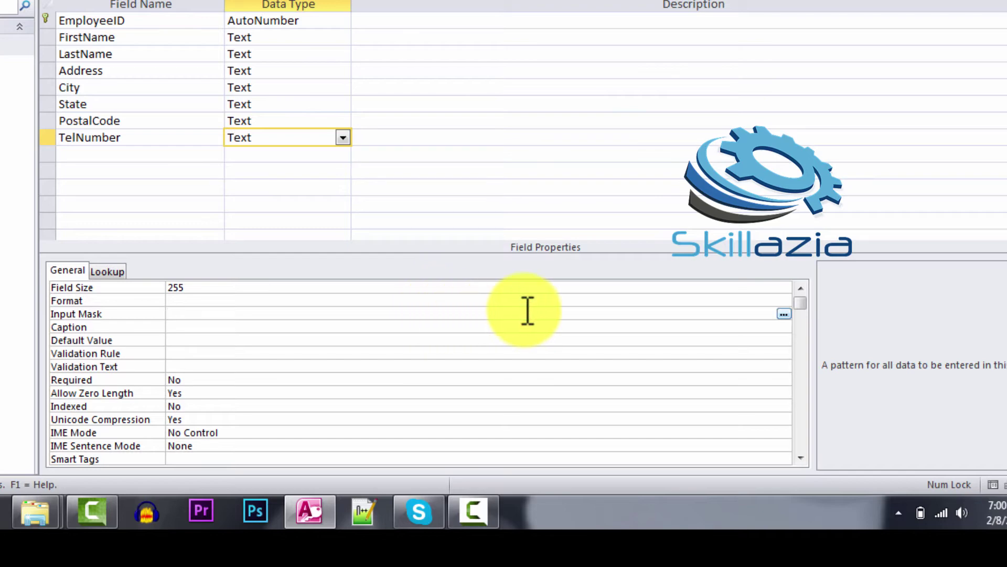
left_click(784, 313)
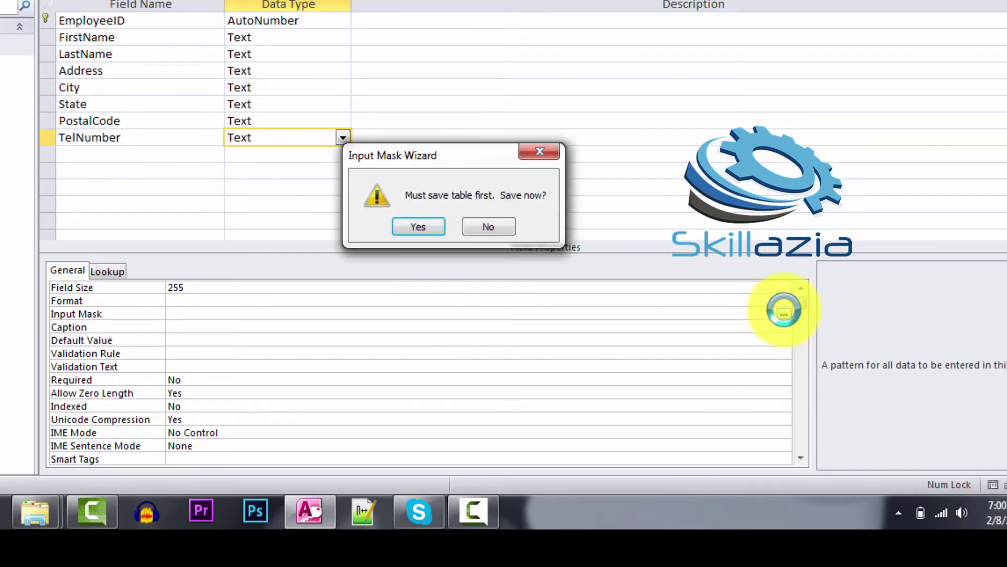
key("Return")
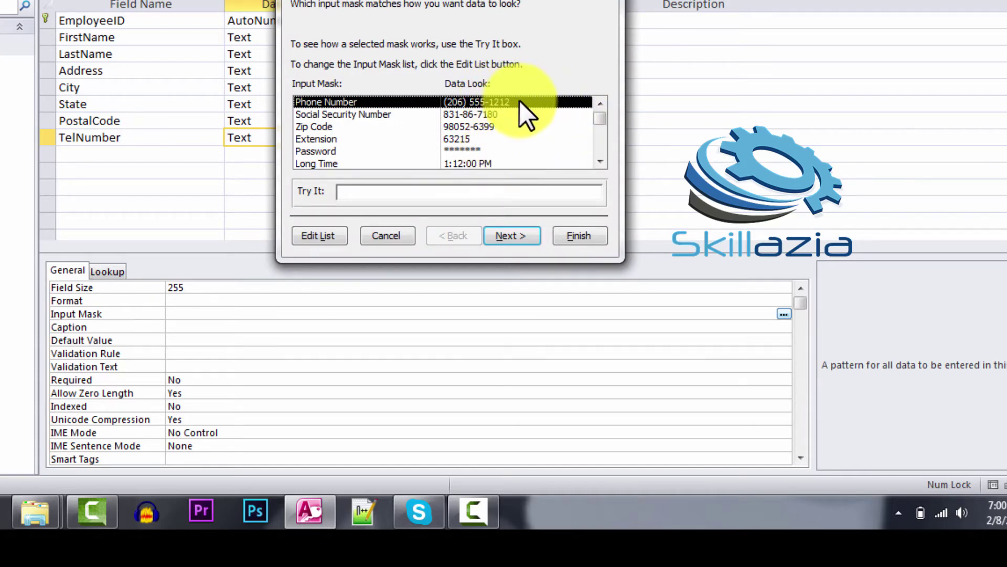
left_click(511, 236)
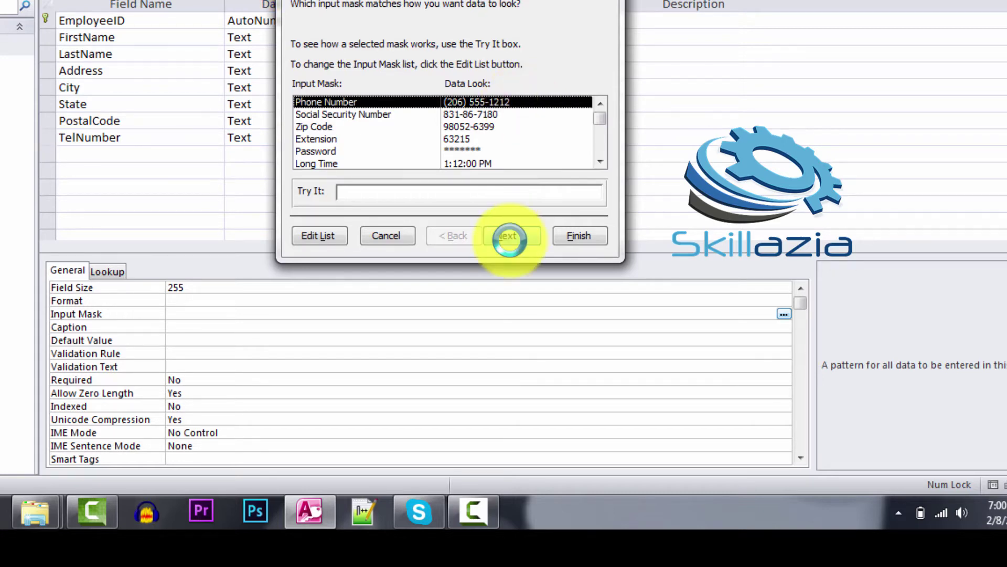
left_click(514, 235)
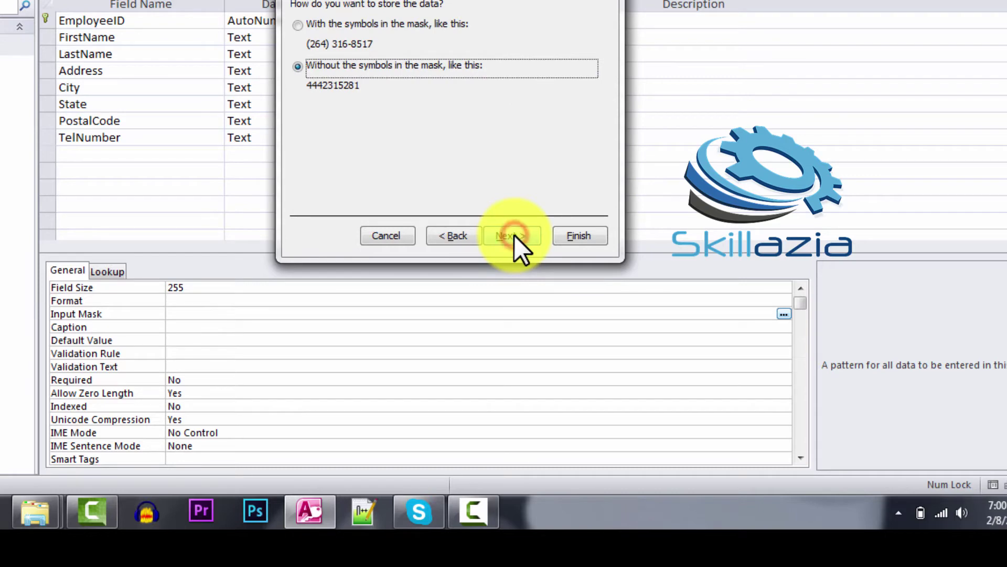
left_click(557, 237)
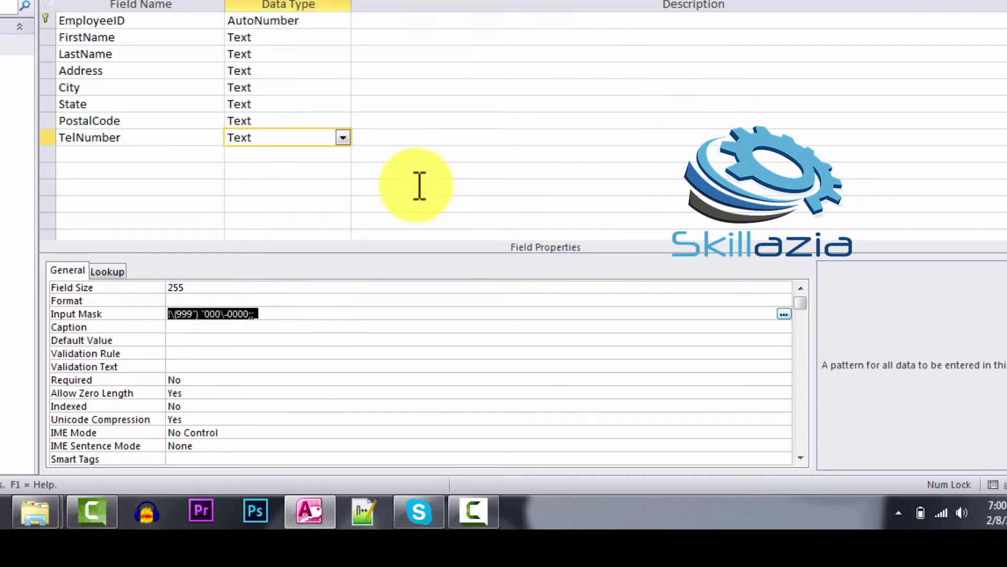
key("End")
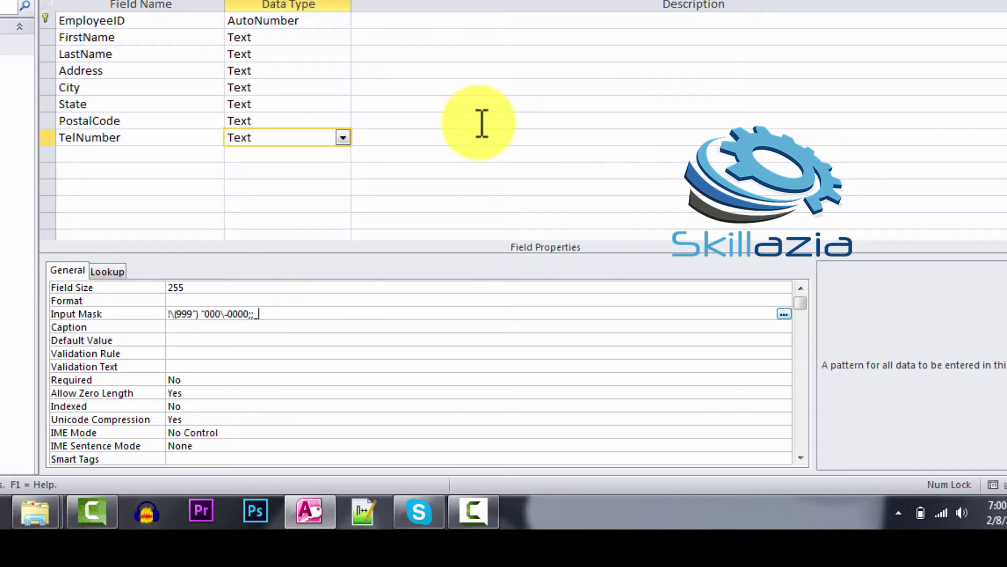
In Datasheet view, enter the first record's street address, city and postal code
left_click(108, 2)
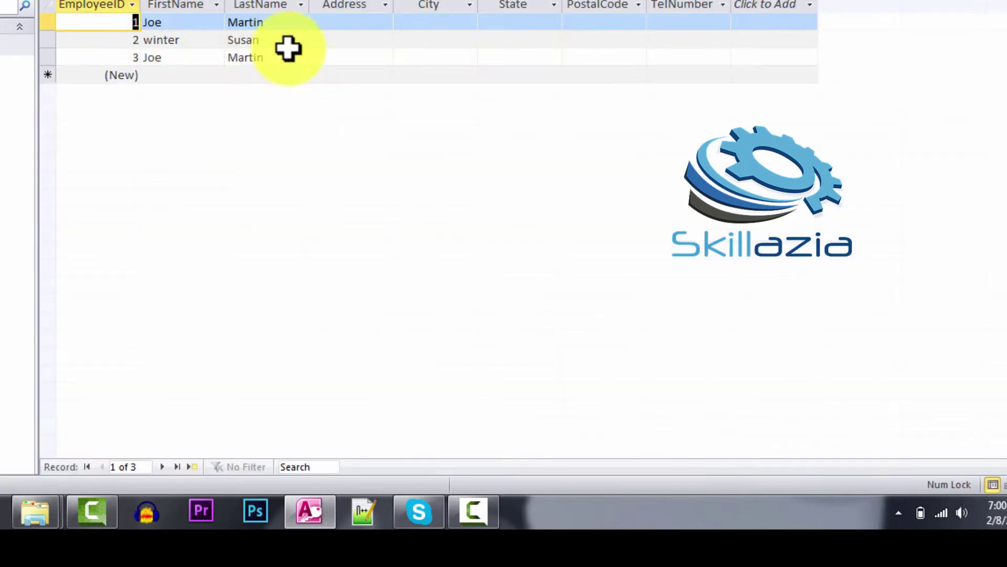
left_click(359, 24)
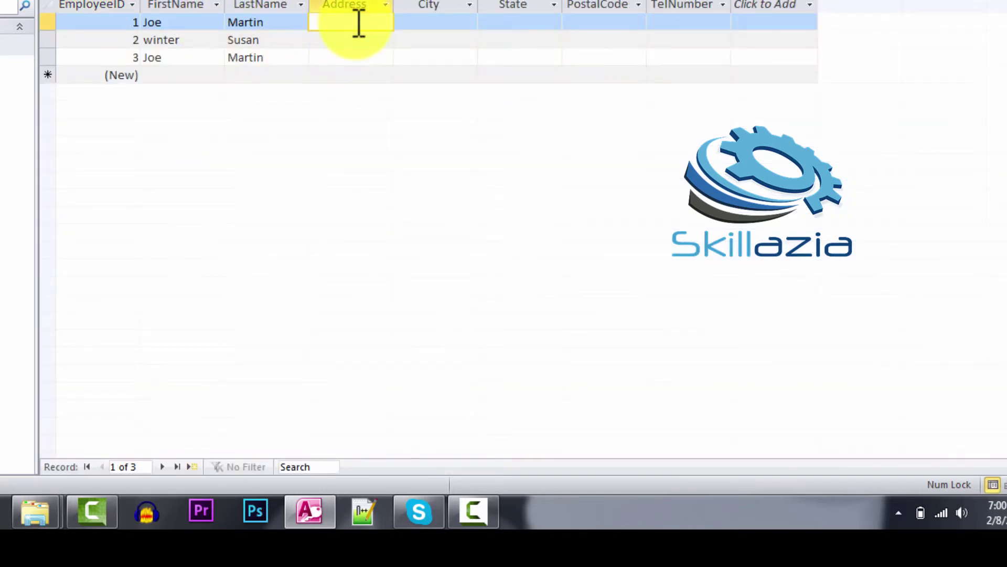
type("123 orchard road")
left_click(436, 22)
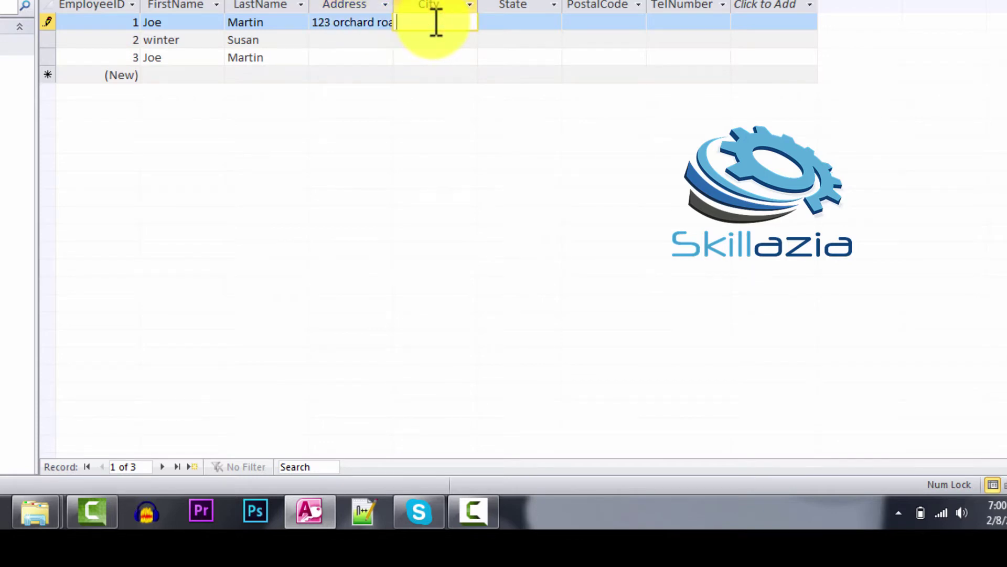
type("Islamabad")
left_click(509, 22)
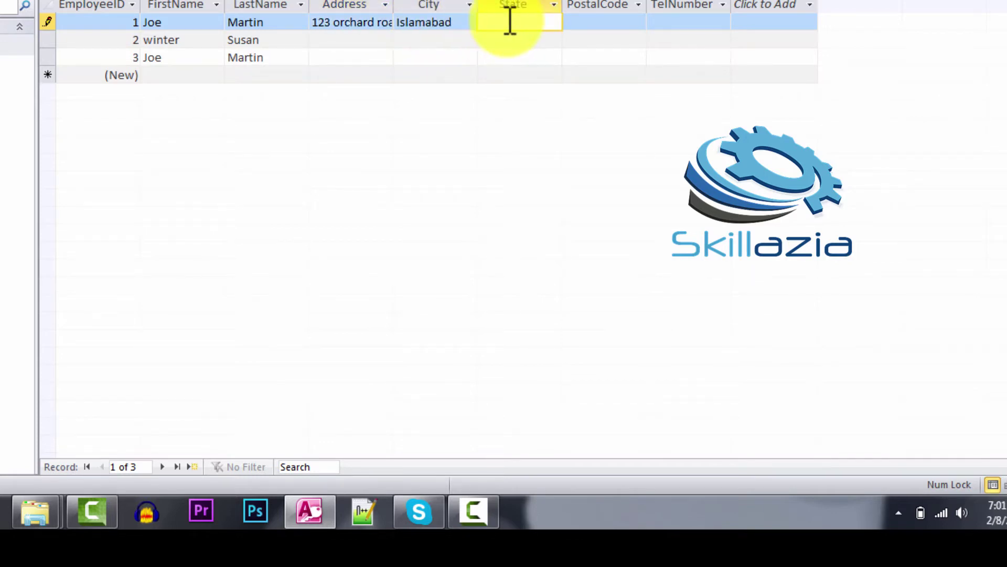
type("Islamabad")
left_click(584, 22)
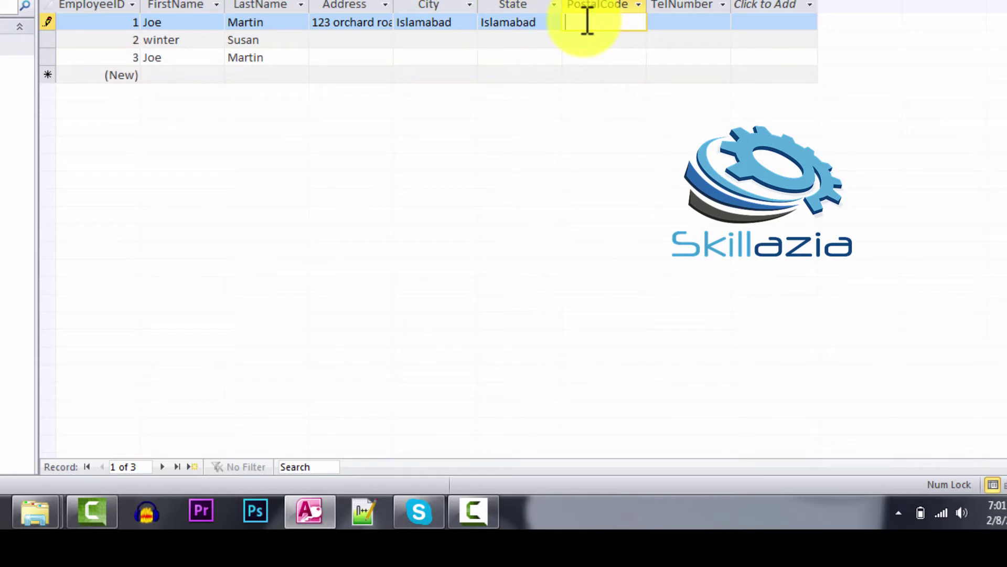
type("44000")
Test the (___) ___-____ phone mask in record 1's TelNumber cell
left_click(678, 22)
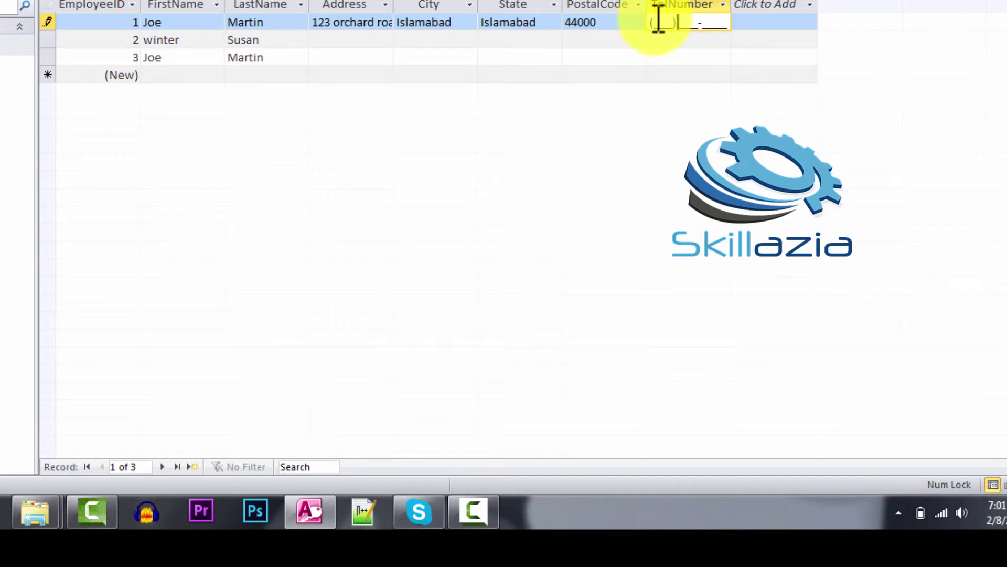
key("Left")
key("Left")
key("Left")
key("Left")
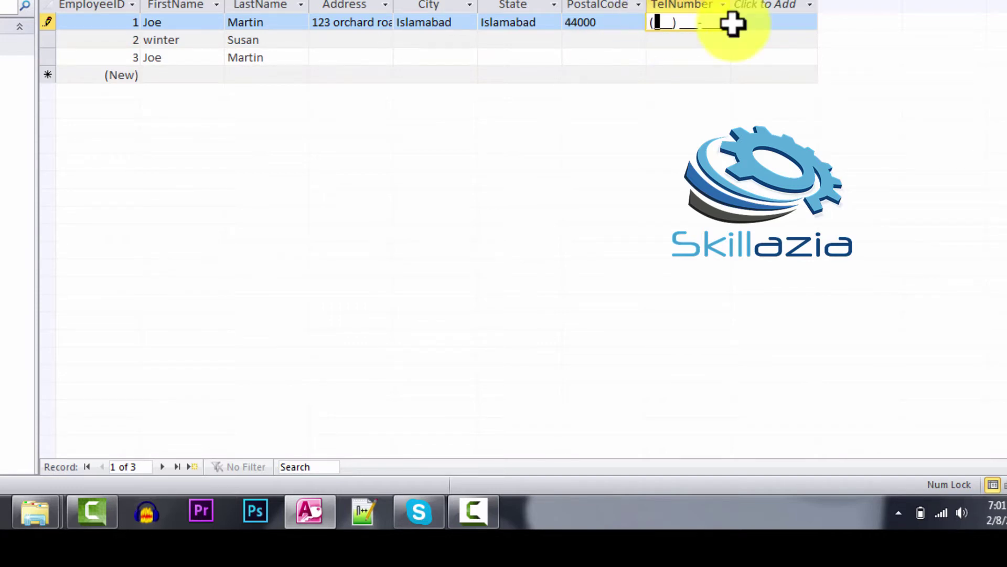
key("Right")
key("Left")
key("Left")
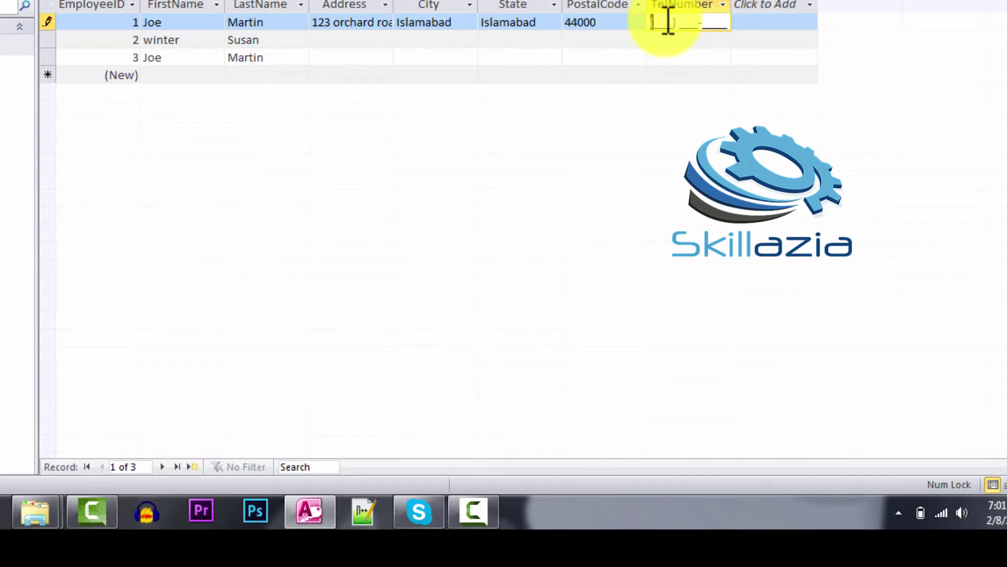
left_click(667, 21)
key("Left")
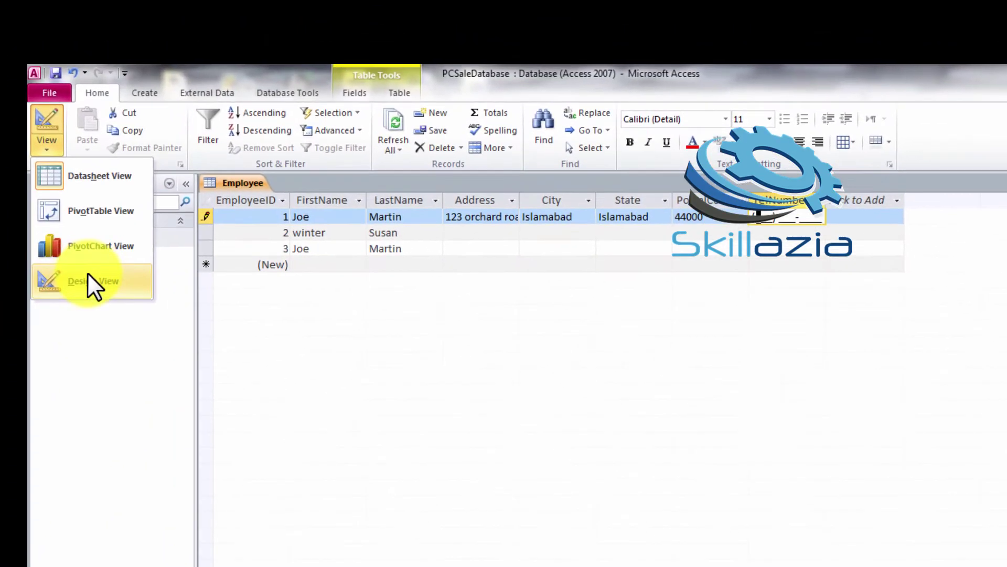
Back in Design view, add an Email field with the Hyperlink data type
left_click(87, 272)
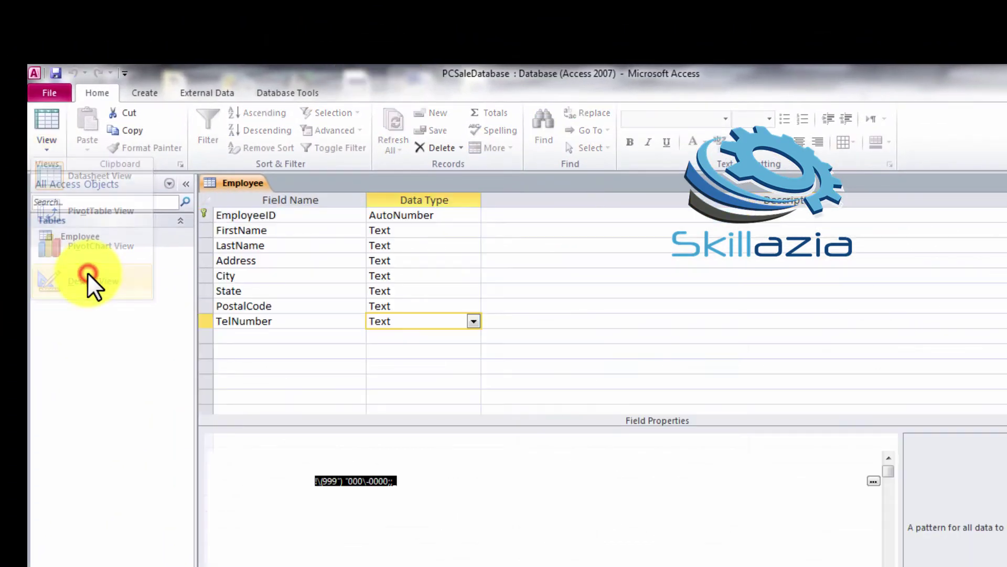
left_click(243, 335)
type("email")
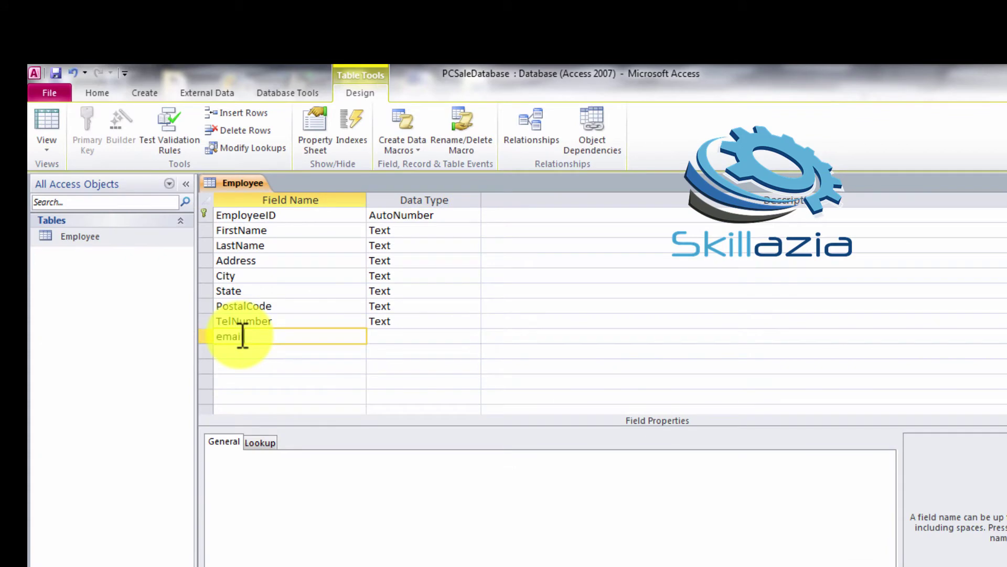
left_click(472, 336)
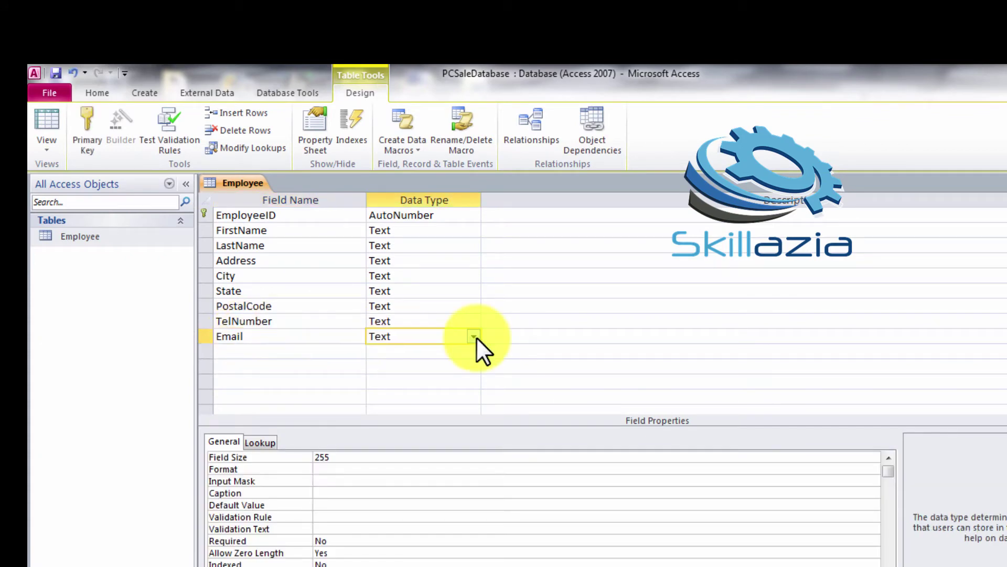
left_click(474, 336)
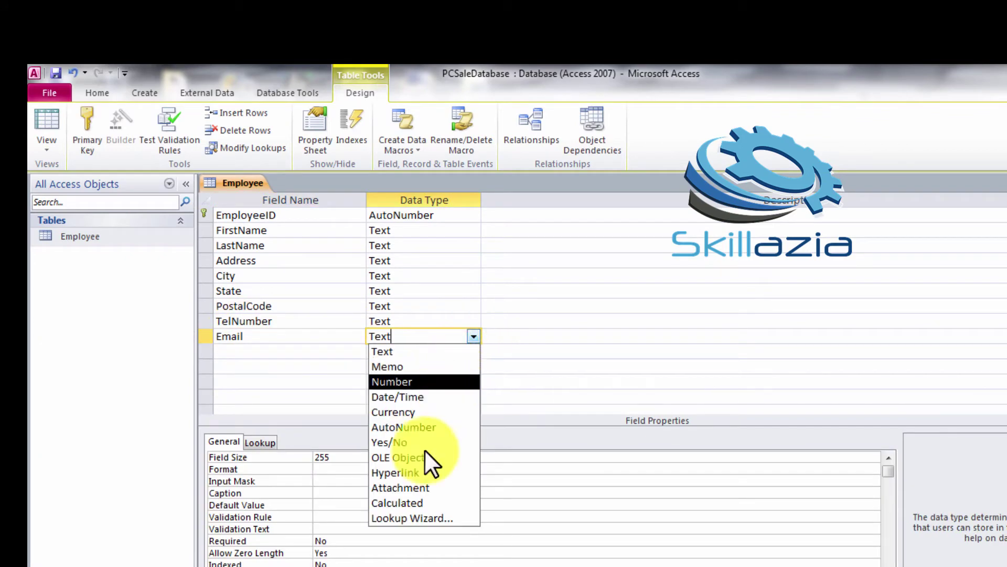
left_click(411, 474)
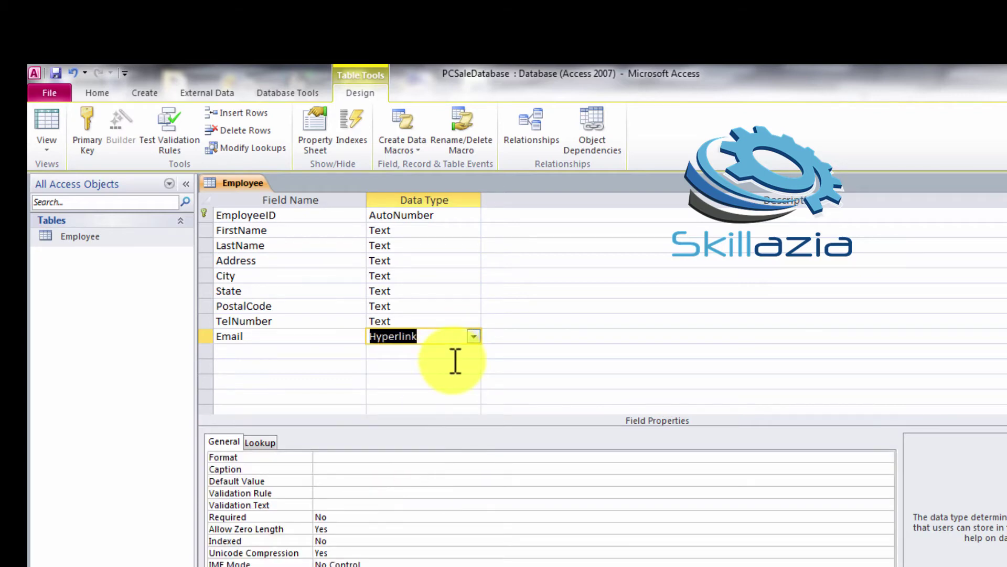
key("Tab")
key("Tab")
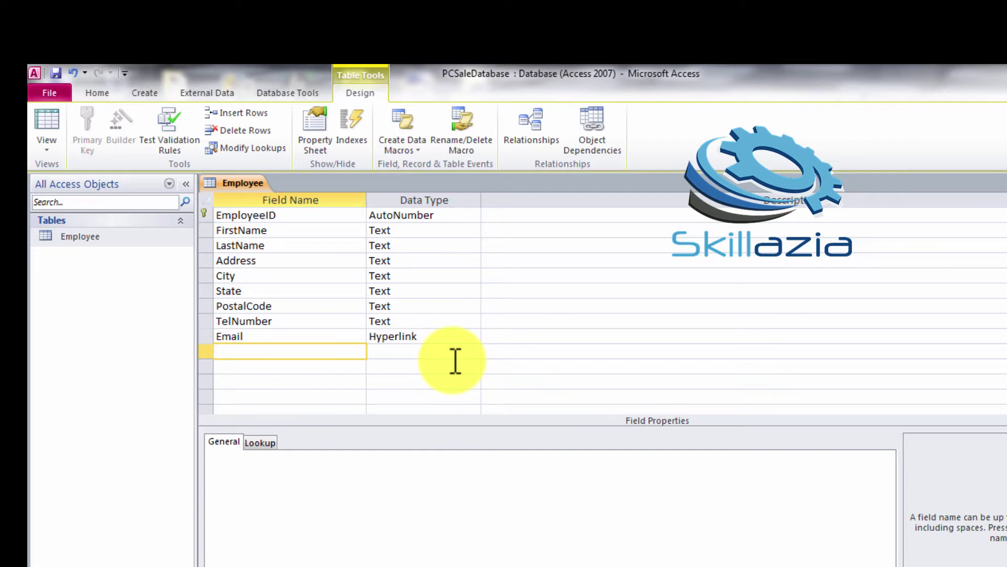
Add a DOB Date/Time field with Long Date format, then view the records
type("DOB")
key("Tab")
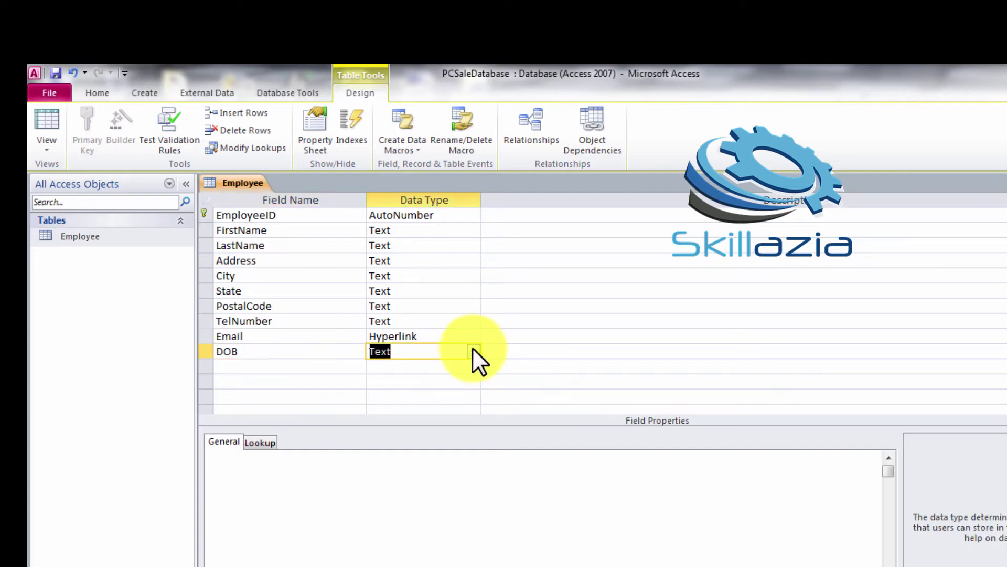
left_click(474, 351)
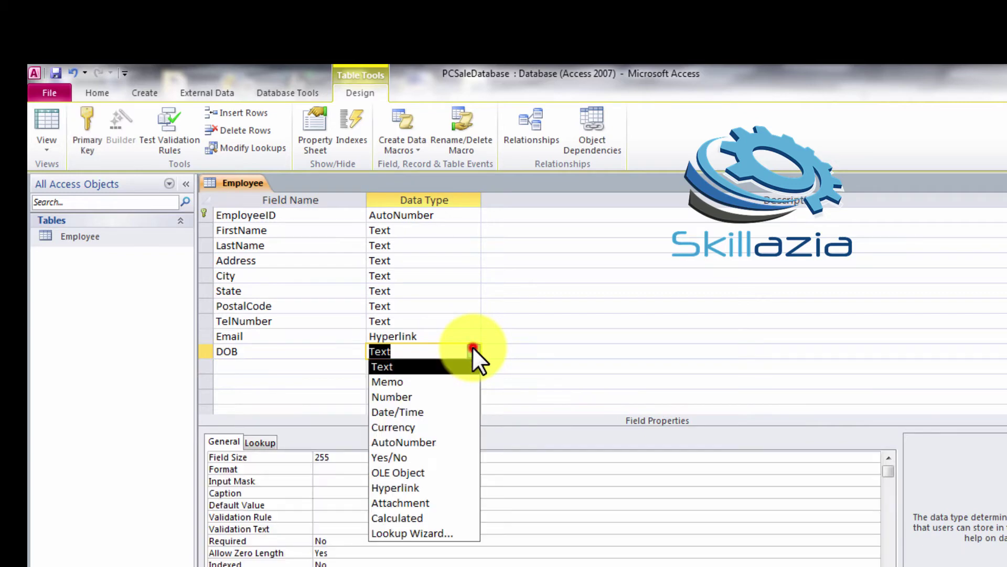
left_click(409, 413)
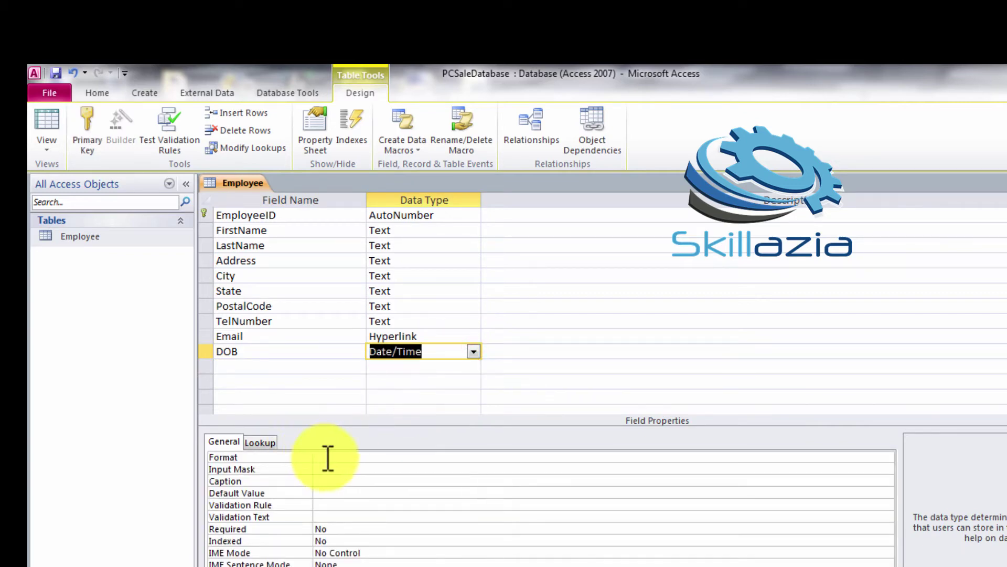
left_click(327, 457)
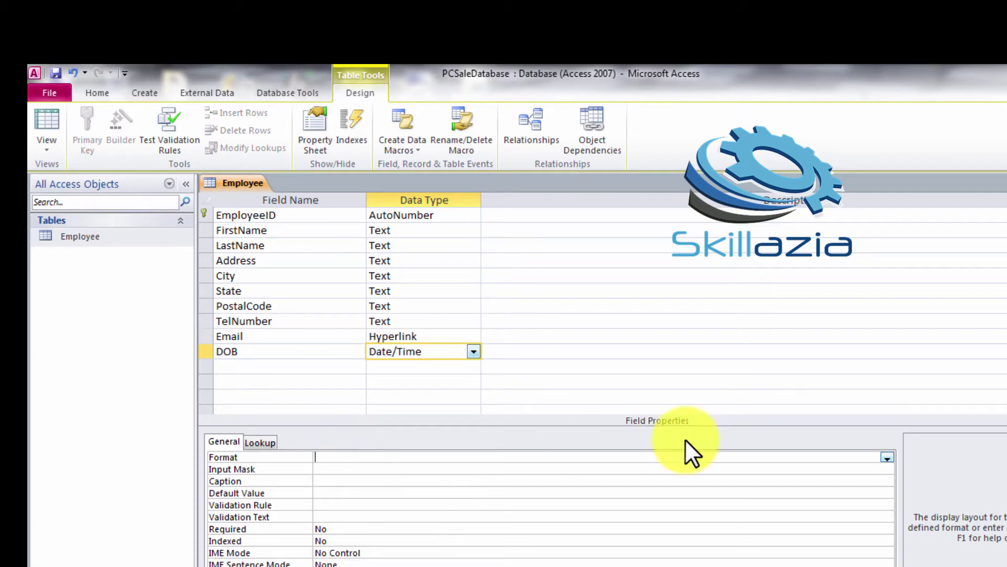
left_click(886, 456)
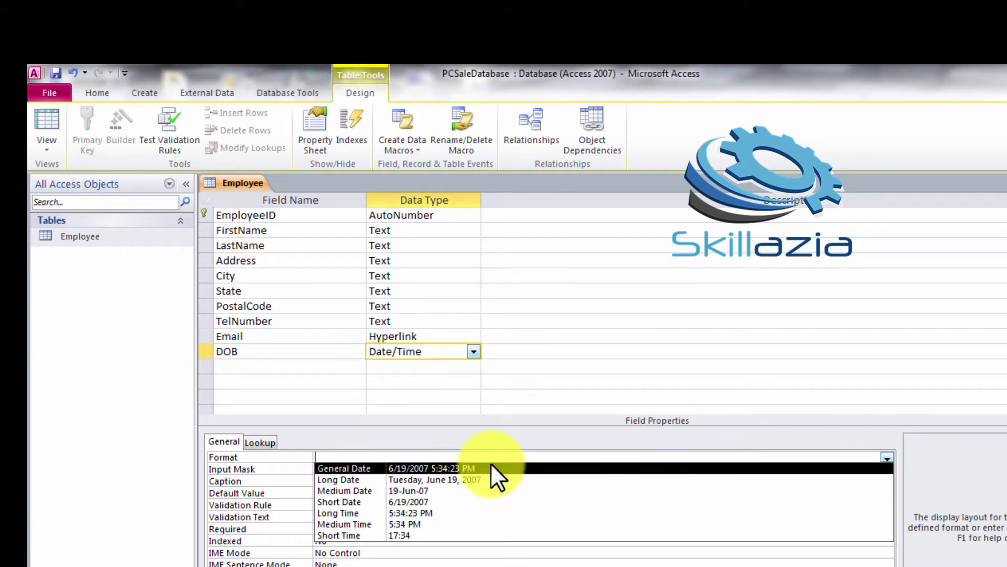
left_click(469, 479)
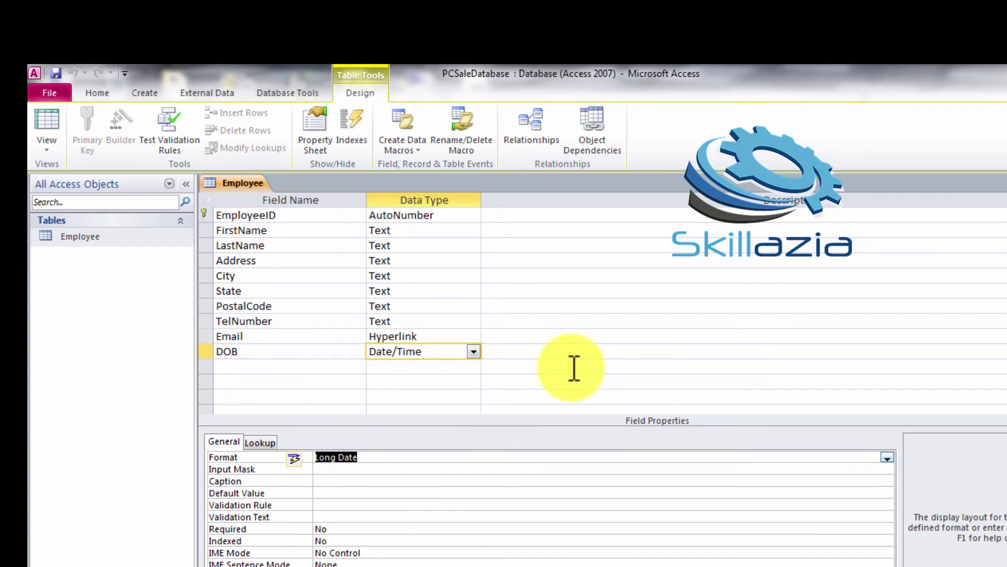
left_click(281, 371)
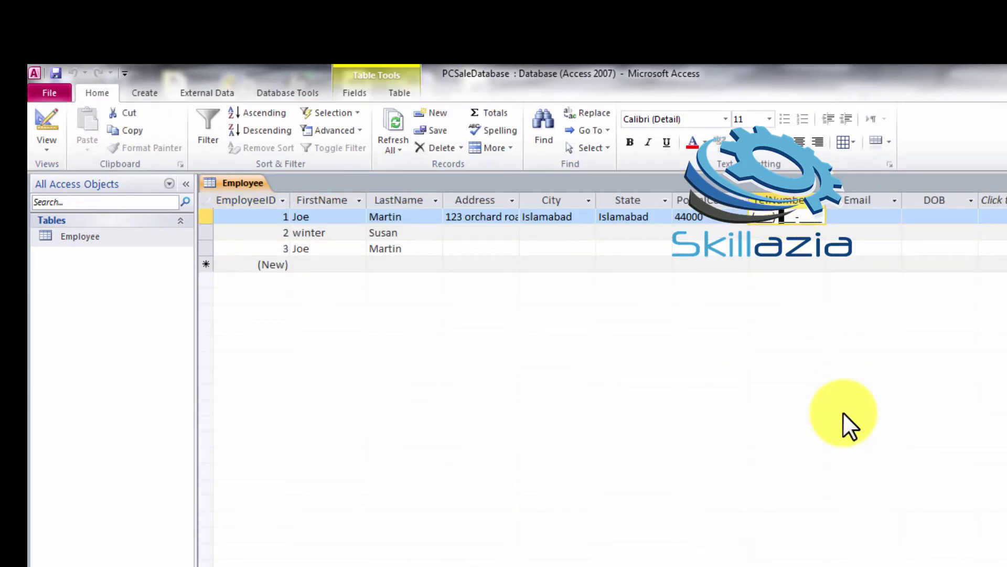
Enter record 1's telephone number and e-mail address in the datasheet
type("555) 555-533")
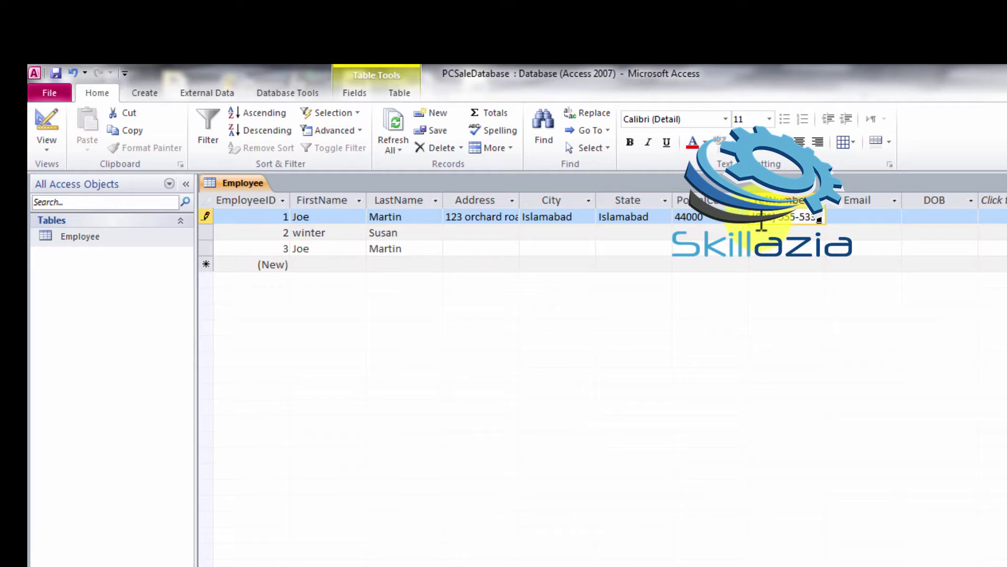
type("1")
left_click(882, 214)
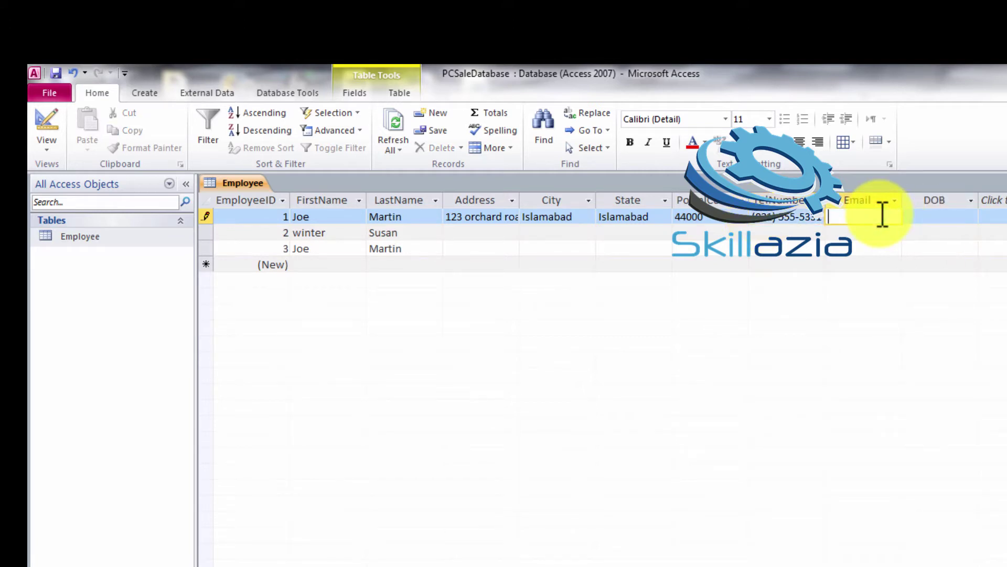
type("joemart")
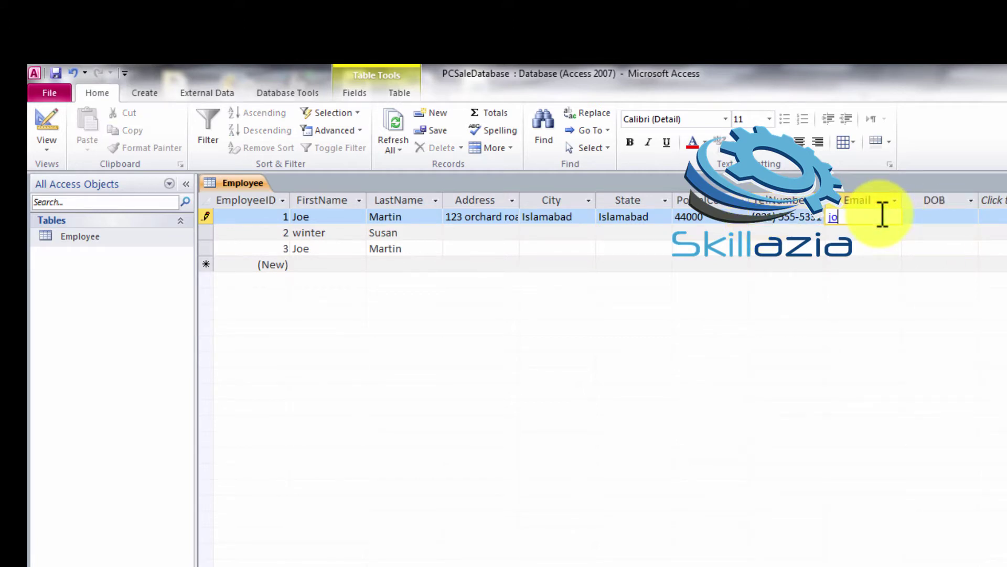
type("in@test")
type(".com")
left_click(941, 219)
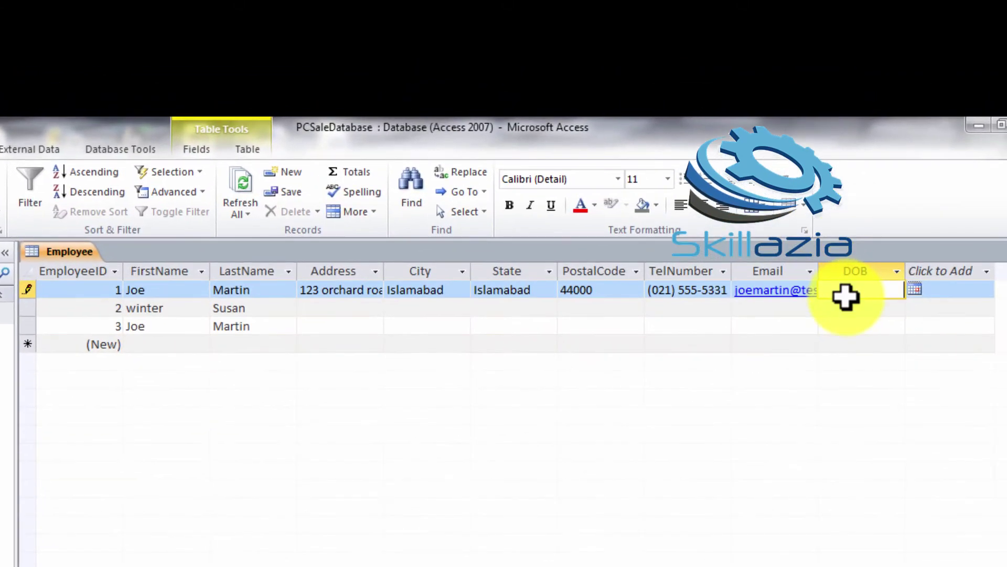
Enter 27 Oct 1988 as record 1's DOB and save the record
left_click(871, 271)
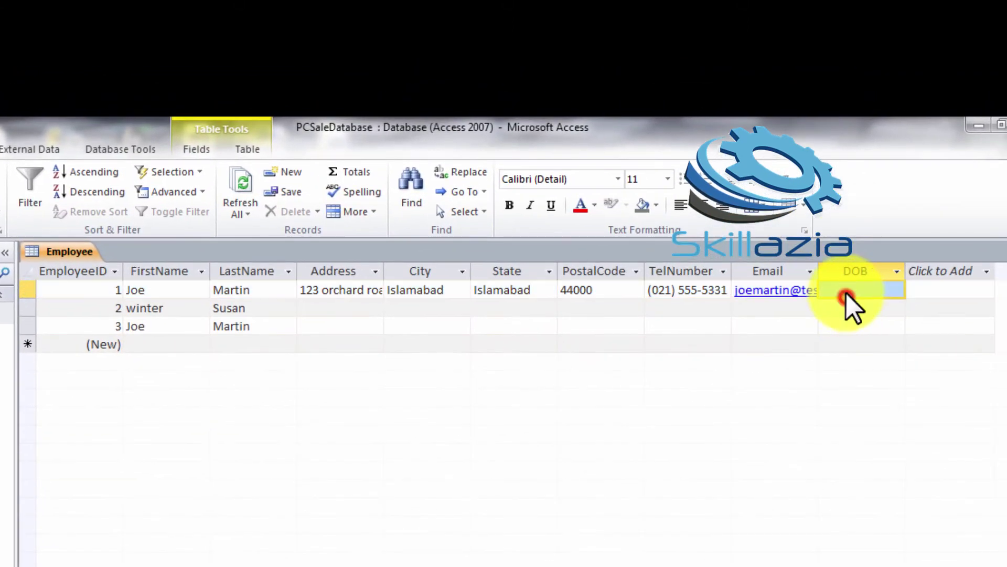
type("2")
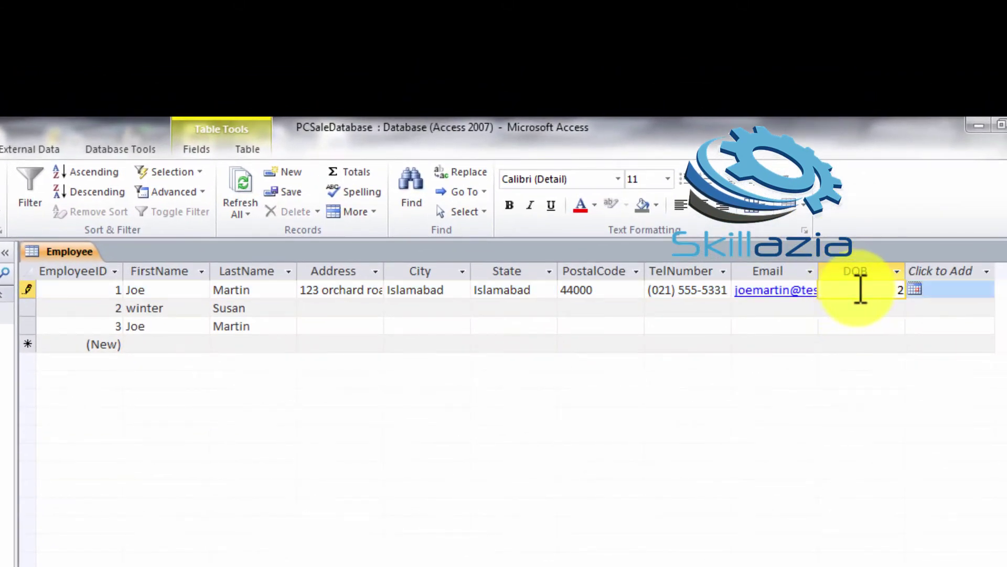
type("7 oct 1988")
left_click(916, 290)
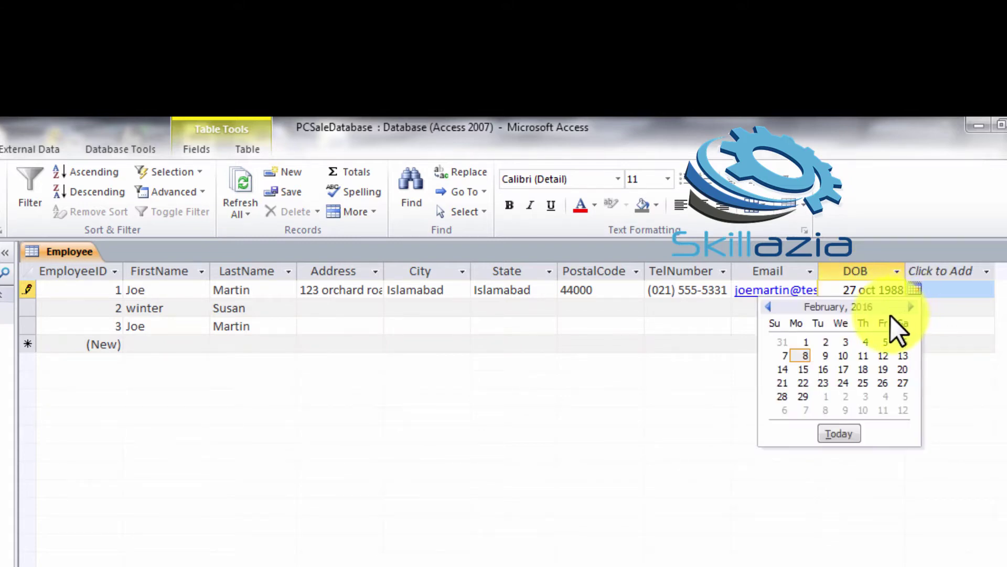
key("Escape")
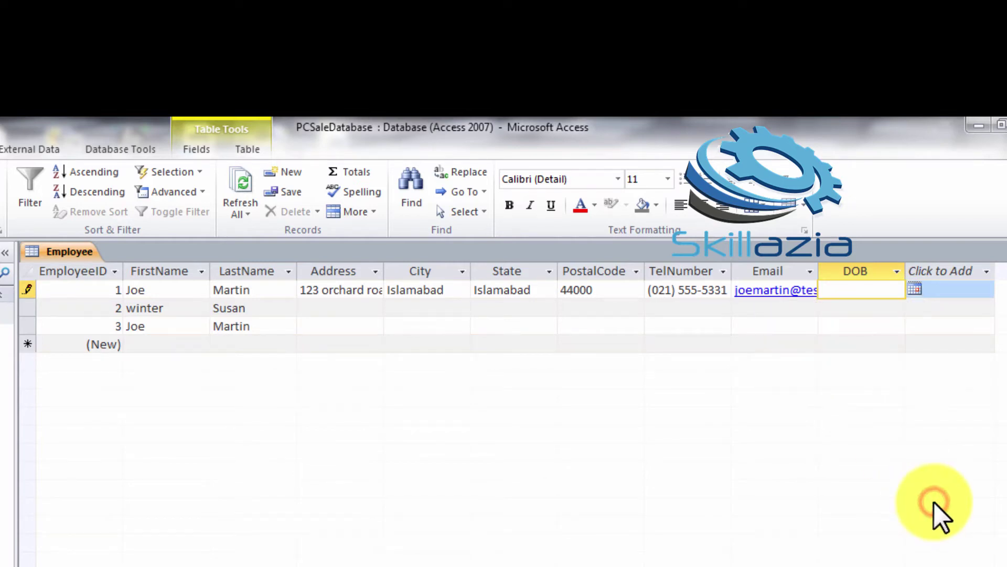
left_click(870, 290)
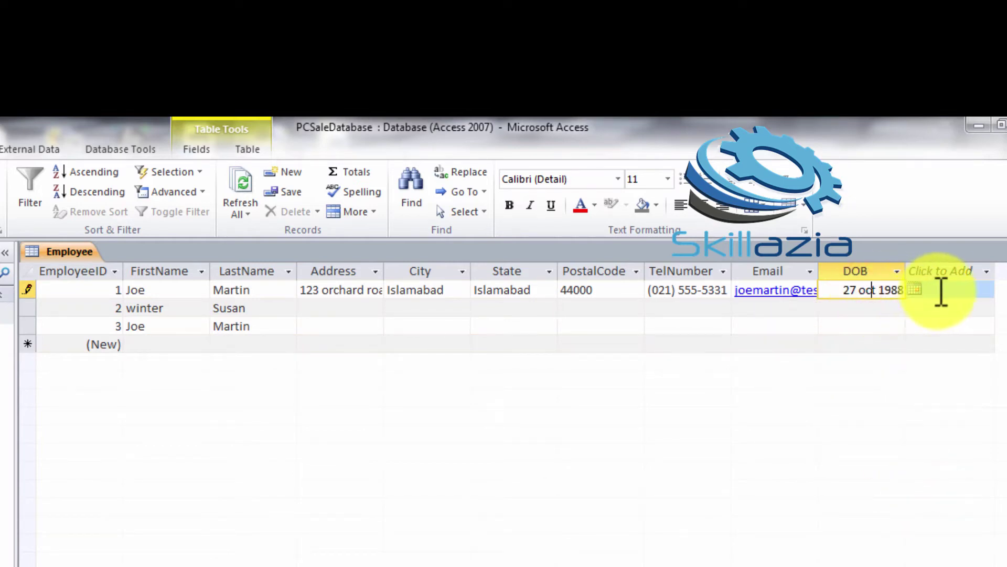
key("shift+Return")
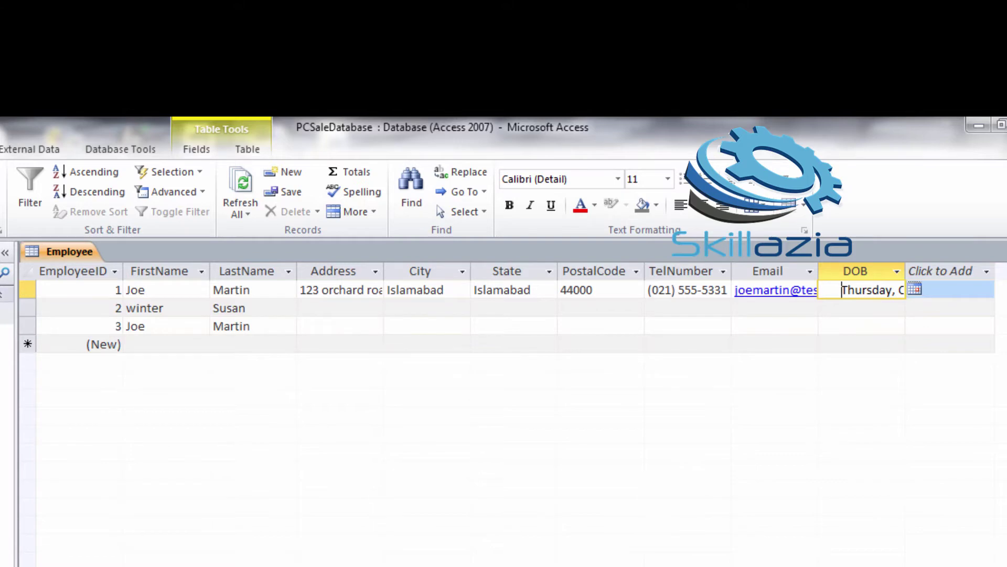
Select the City column in the Employee datasheet
left_click(461, 272)
left_click(386, 439)
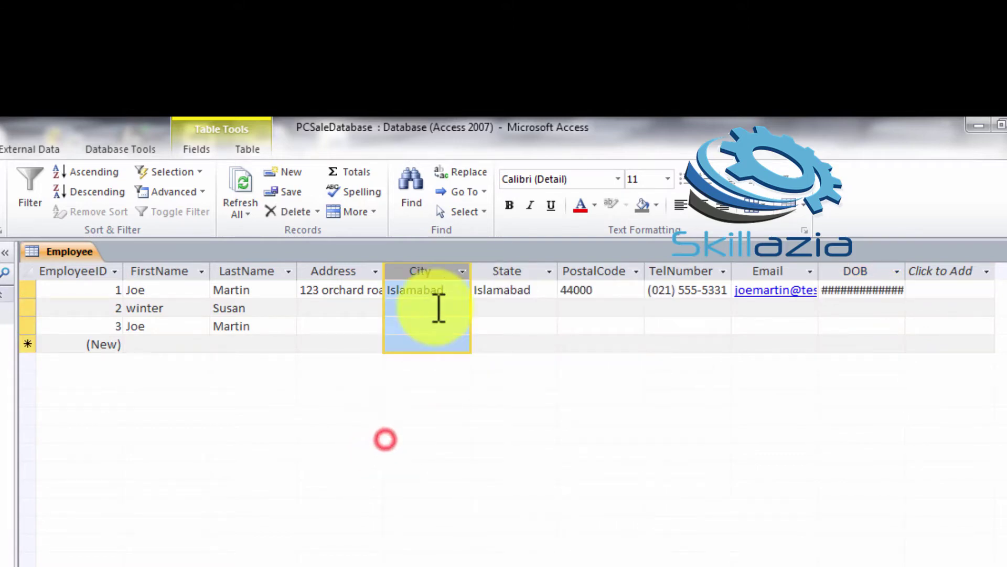
left_click(443, 486)
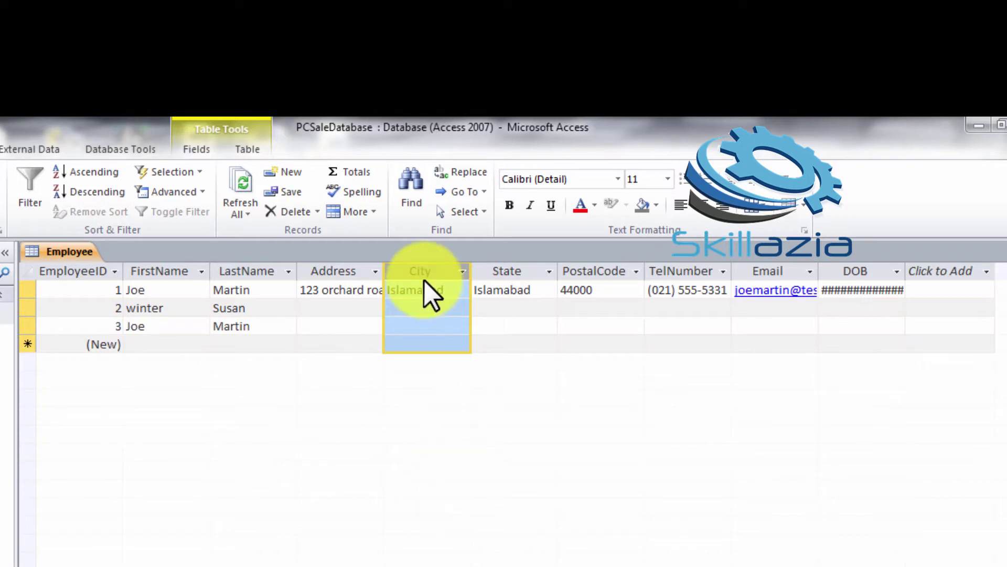
right_click(1, 212)
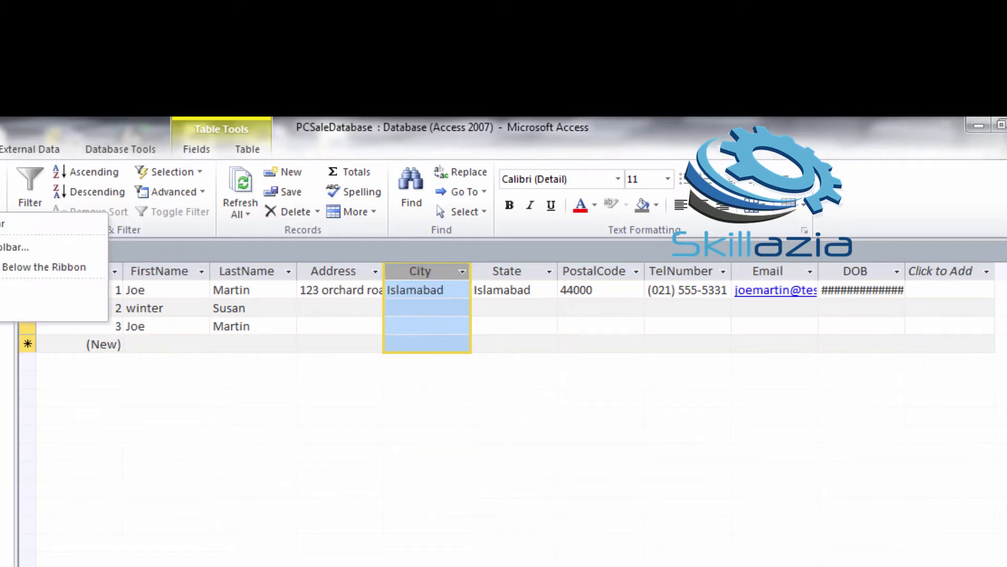
In Design view, start the Lookup Wizard on City, choosing to type the values manually
left_click(5, 136)
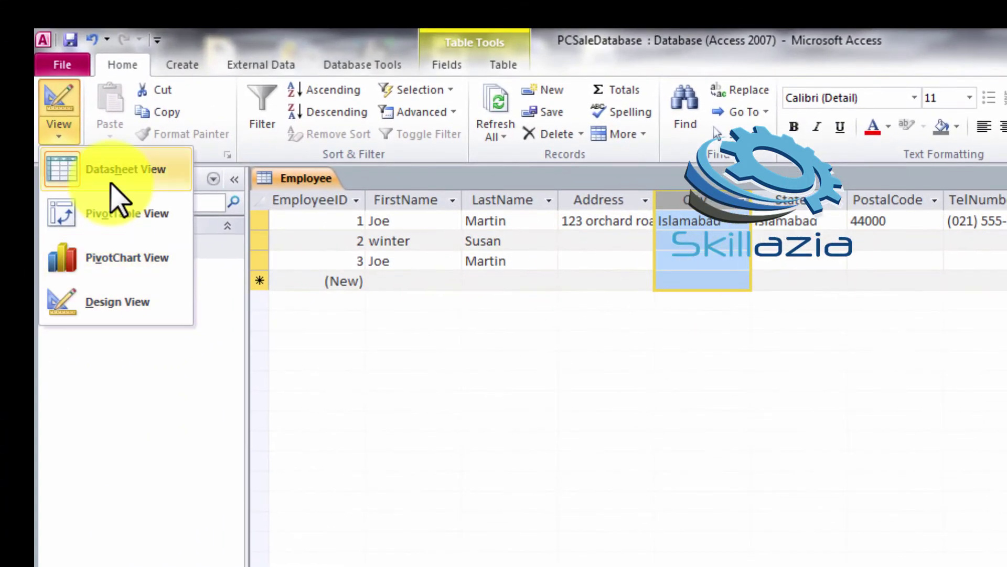
left_click(119, 305)
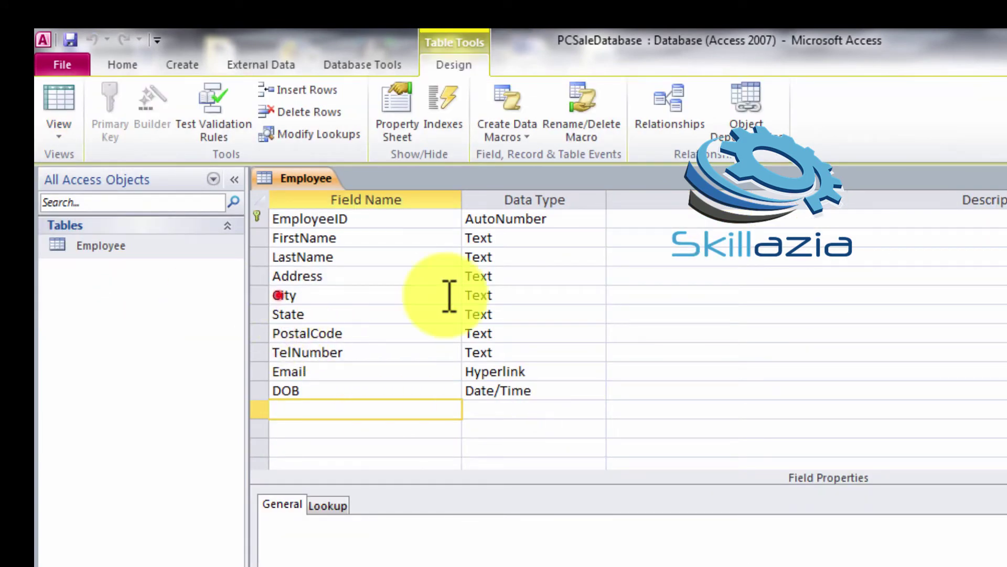
left_click(280, 295)
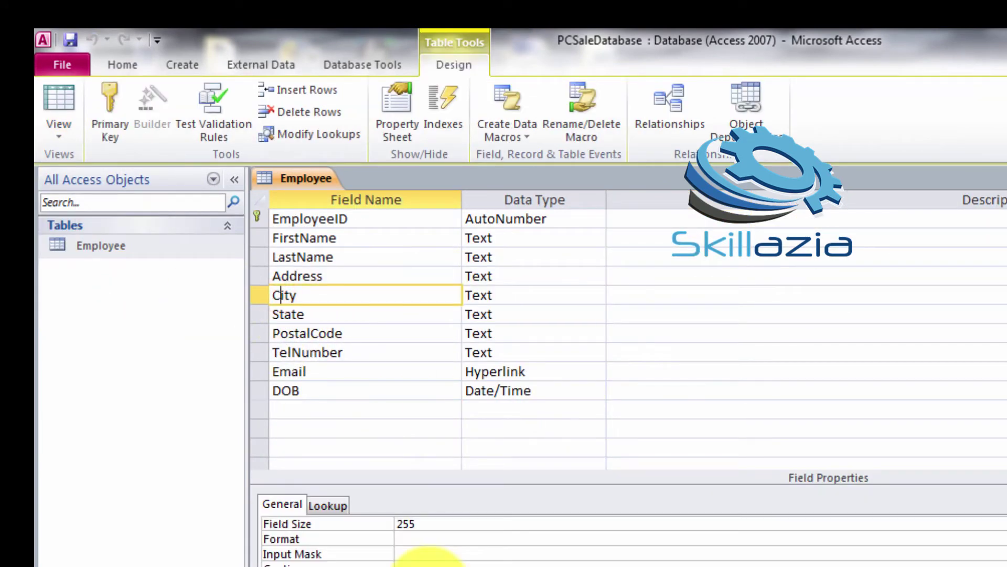
left_click(329, 505)
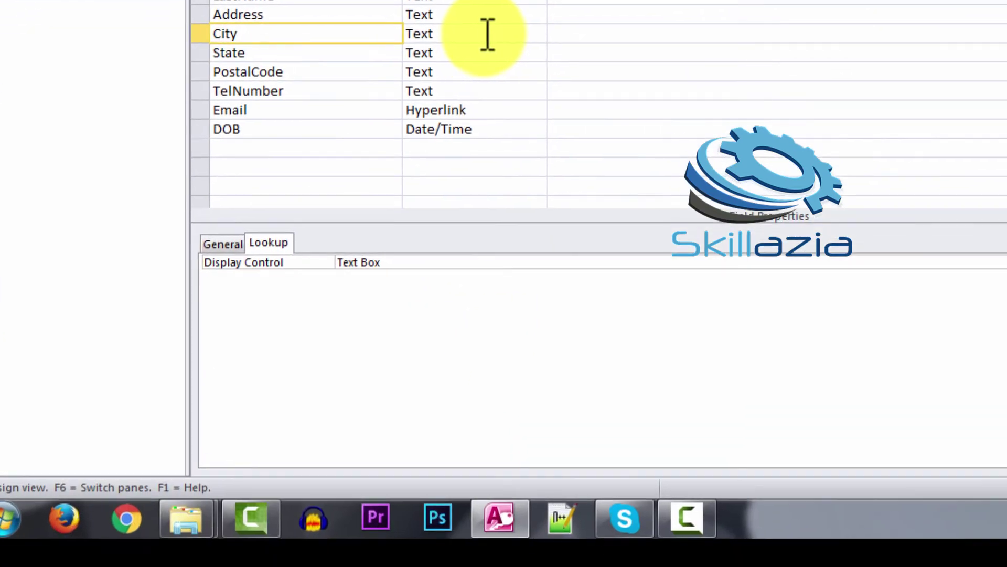
left_click(536, 278)
left_click(591, 277)
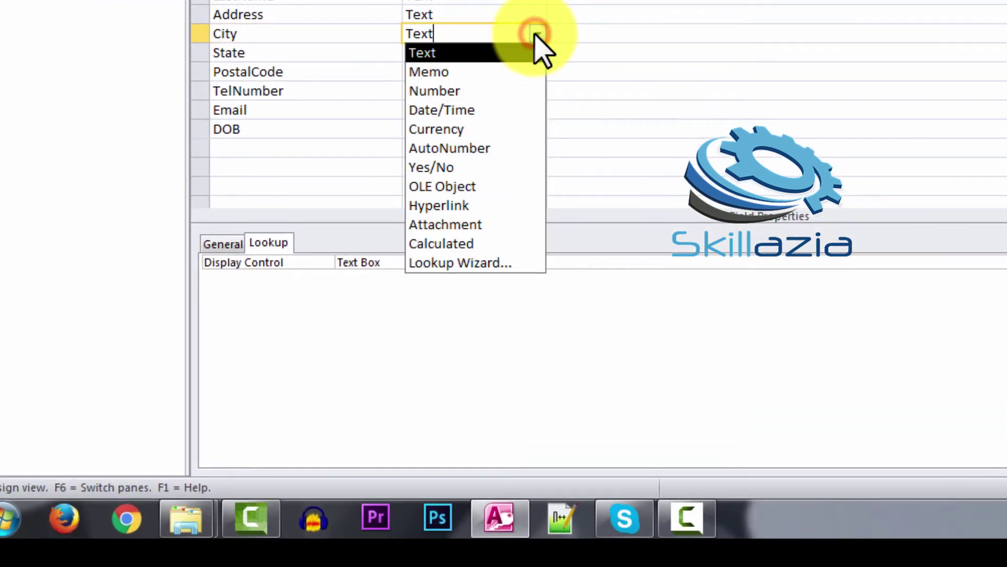
left_click(482, 263)
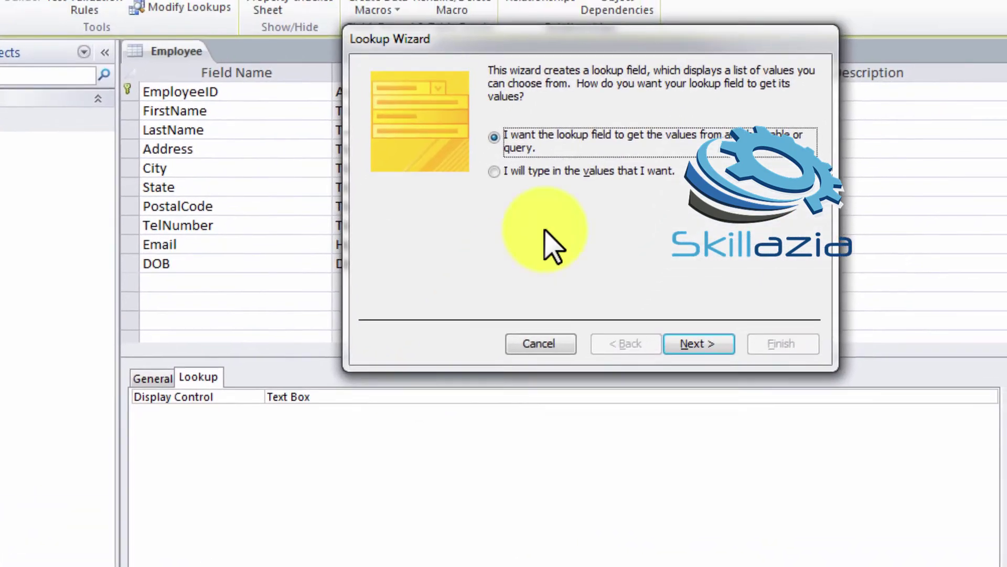
left_click(495, 171)
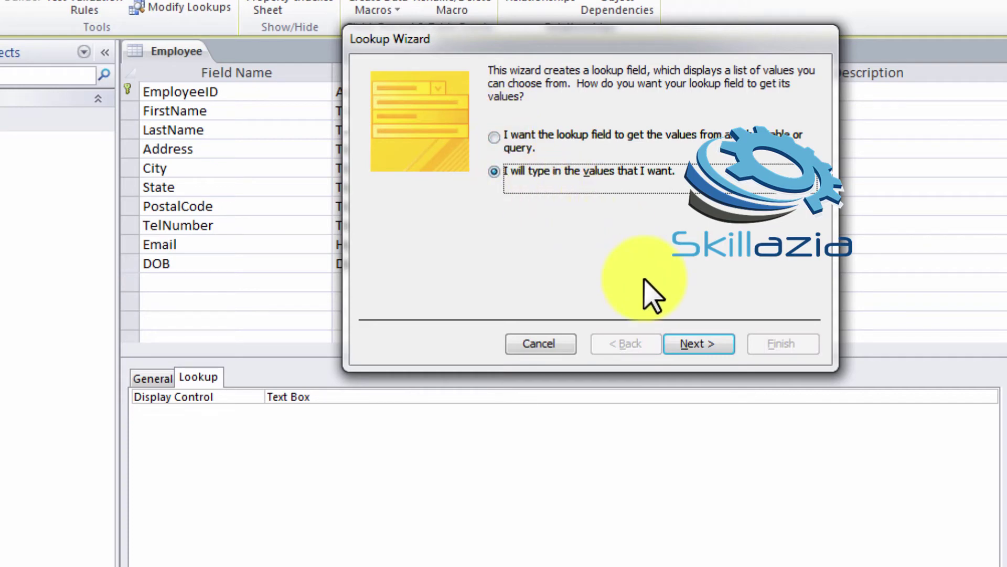
Enter Islamabad, Rawalpindi, Lahore, Karachi and Faisalabad as the City lookup values
left_click(701, 346)
left_click(449, 191)
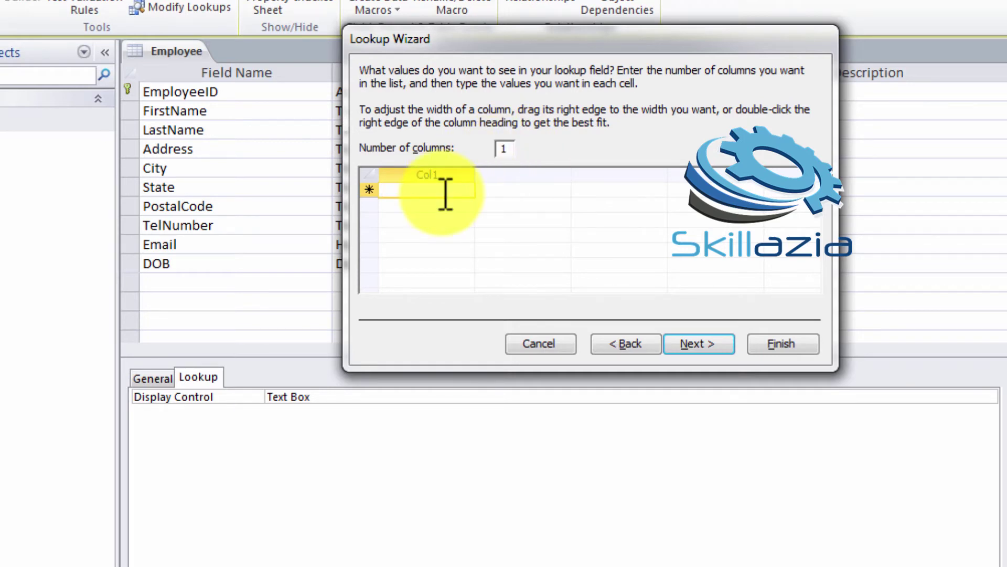
type("Islamabad")
key("Return")
type("Rawalpindo")
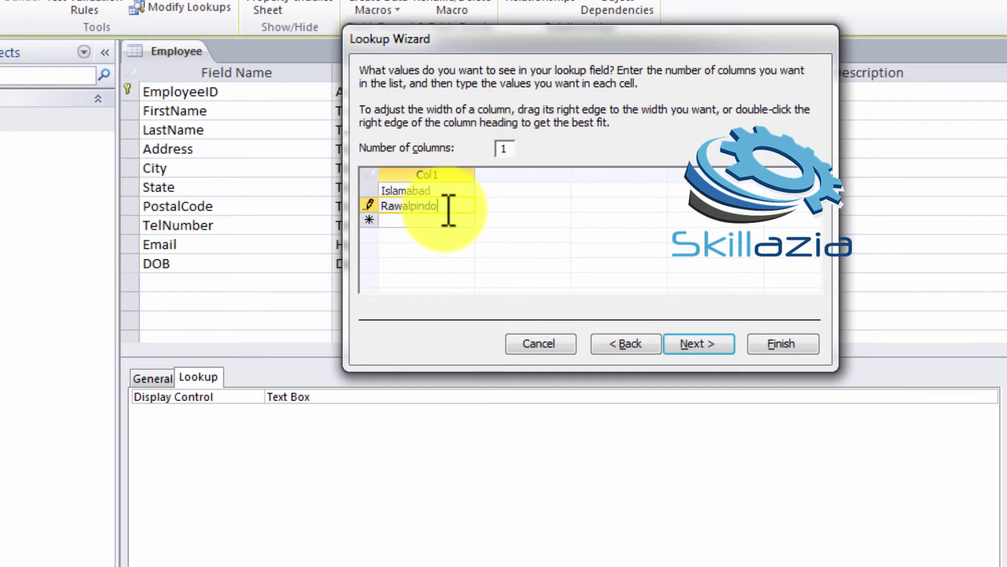
key("BackSpace")
type("i")
key("Return")
type("Lahore")
key("Return")
type("Karachi")
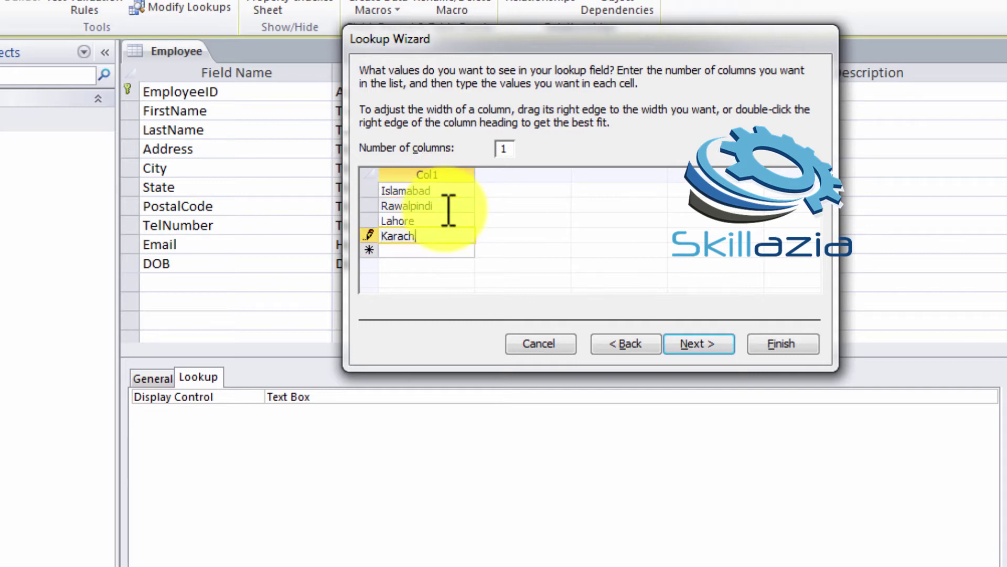
key("Return")
type("Faisalabad")
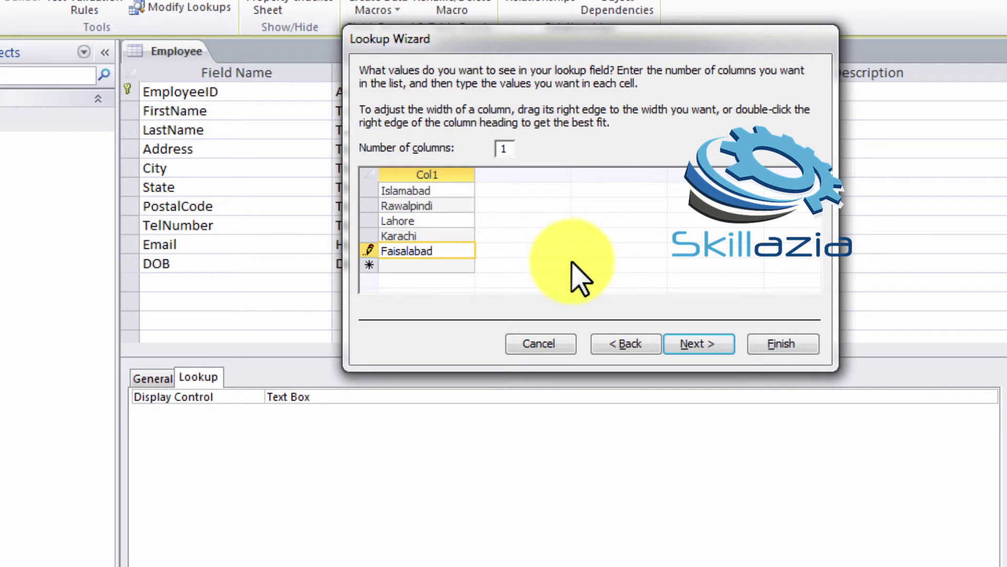
left_click(685, 346)
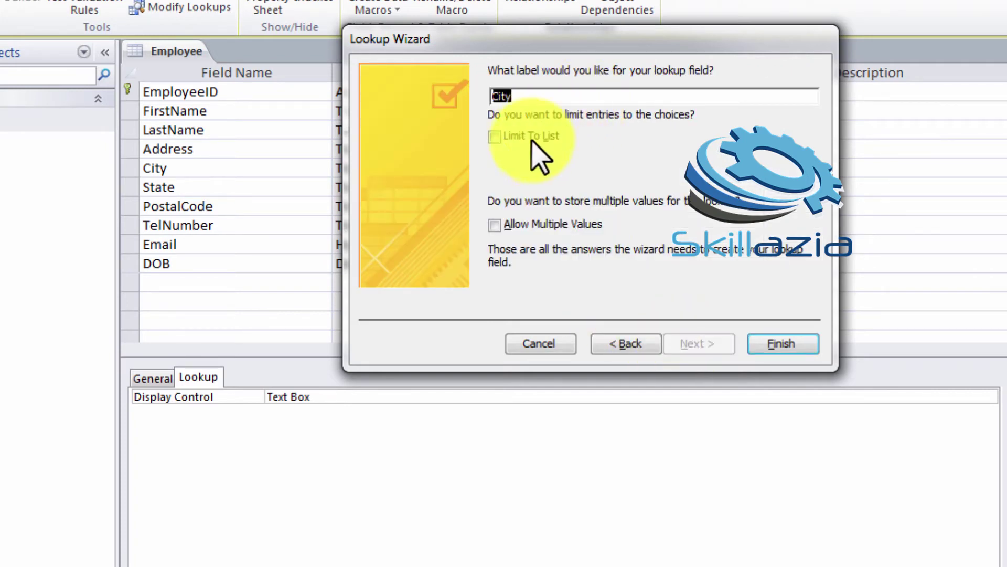
Limit City to the five listed cities, allow multiple values, and finish the lookup
left_click(494, 138)
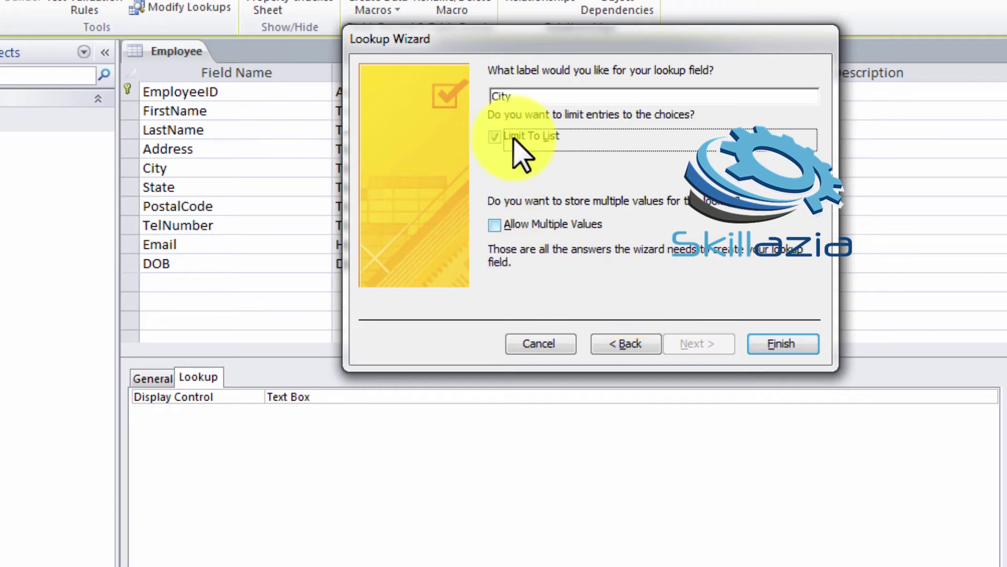
left_click(498, 224)
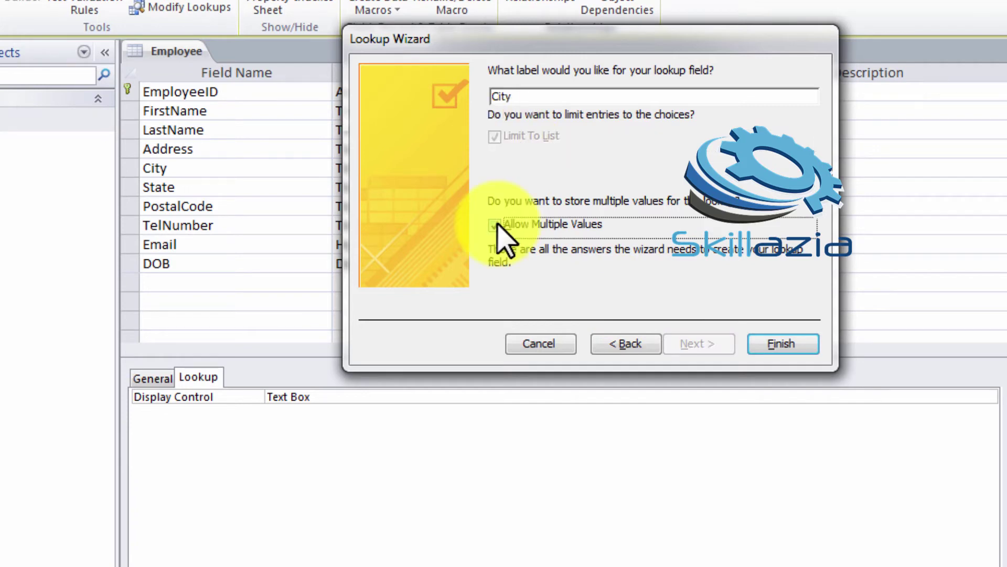
left_click(781, 344)
left_click(469, 169)
left_click(469, 168)
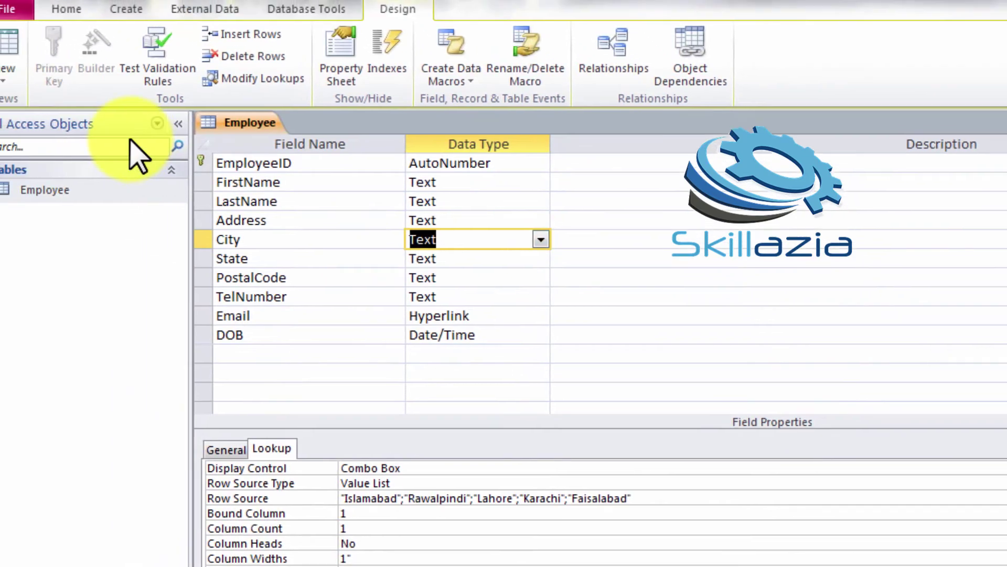
left_click(3, 81)
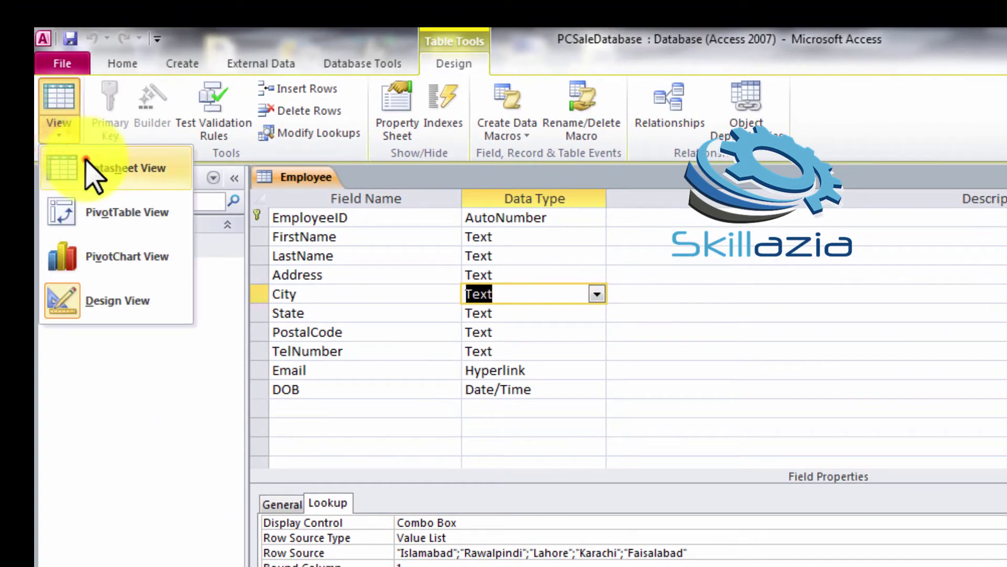
left_click(93, 176)
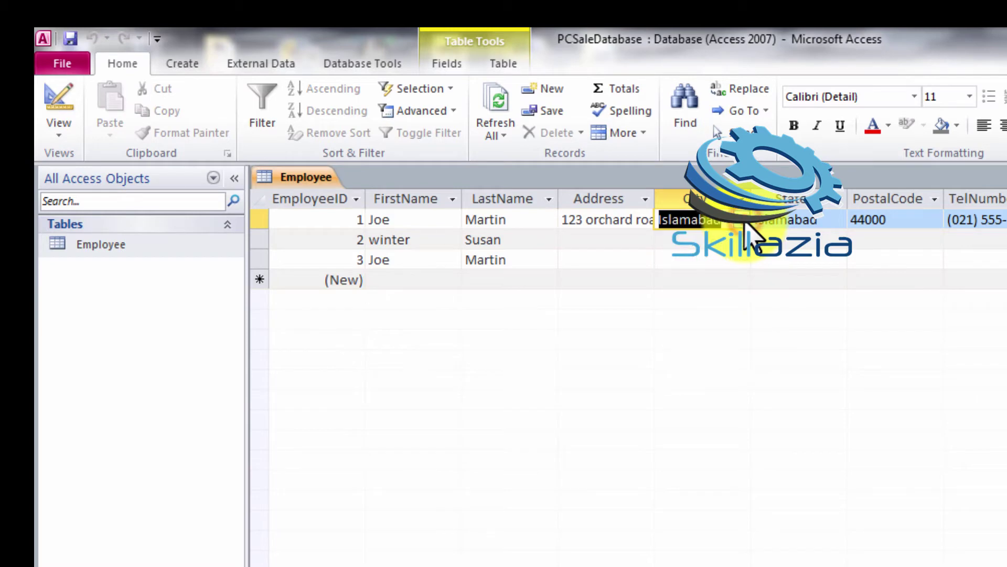
left_click(746, 224)
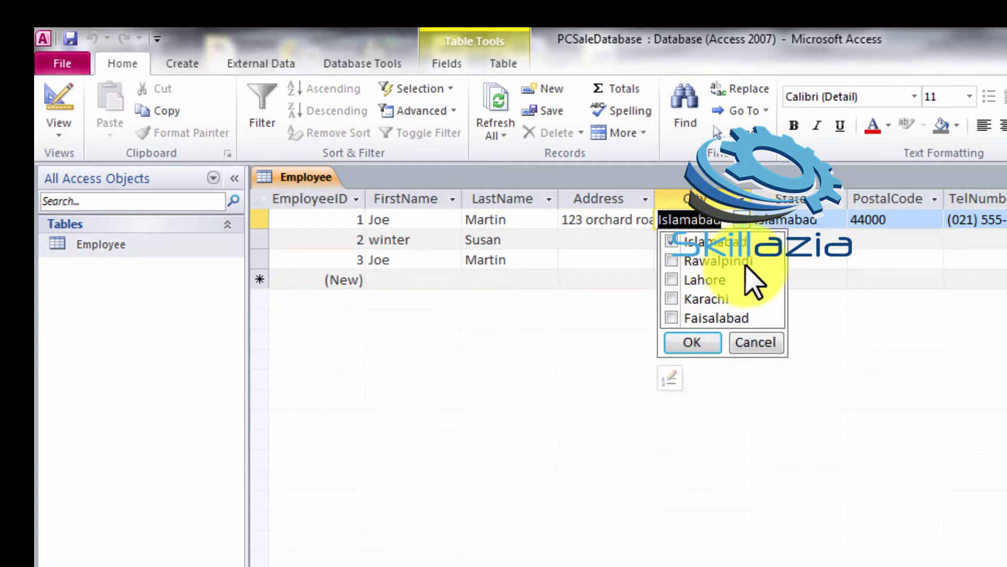
left_click(693, 343)
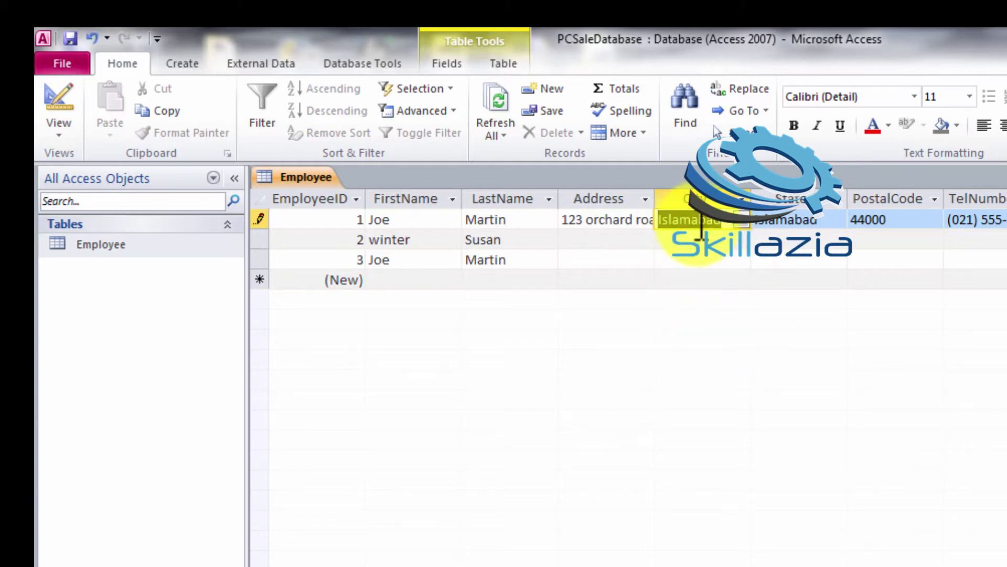
left_click(55, 135)
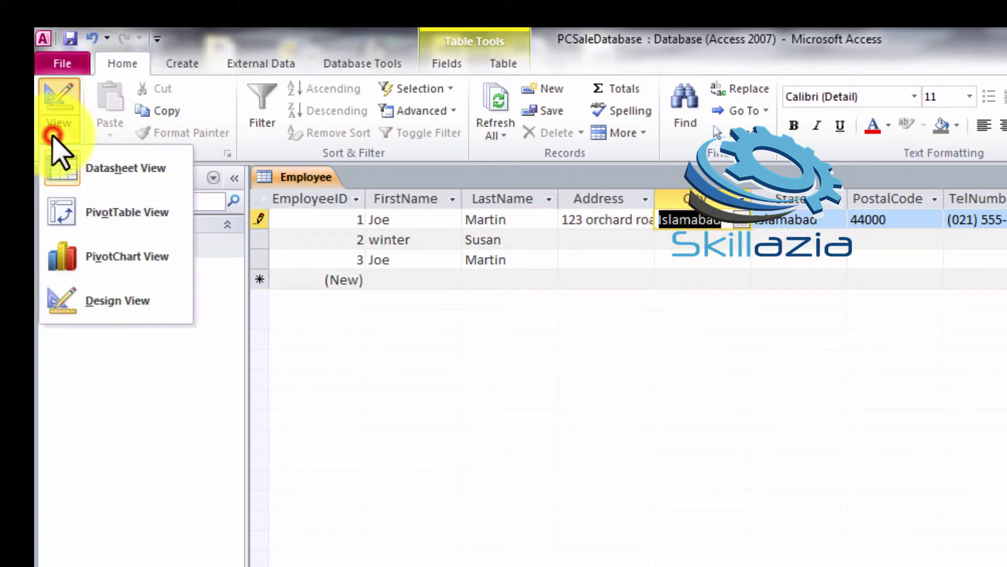
left_click(101, 305)
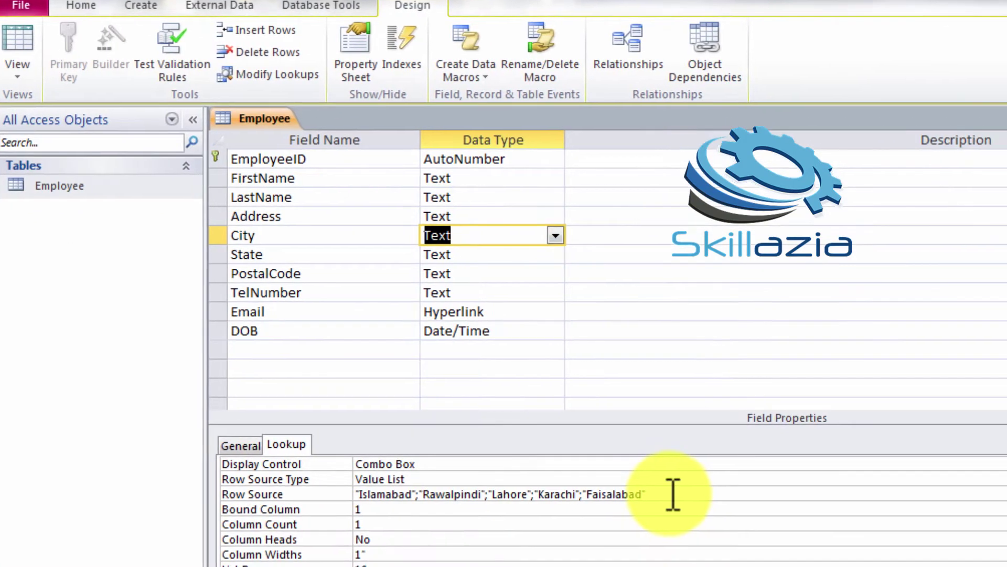
Open the Edit List Items dialog from City's Row Source property
left_click(673, 494)
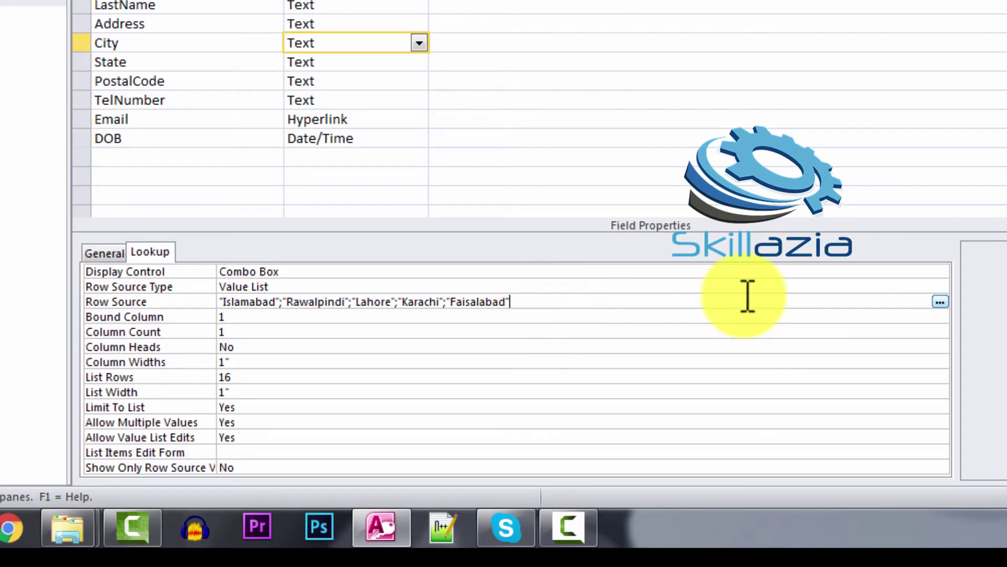
left_click(939, 302)
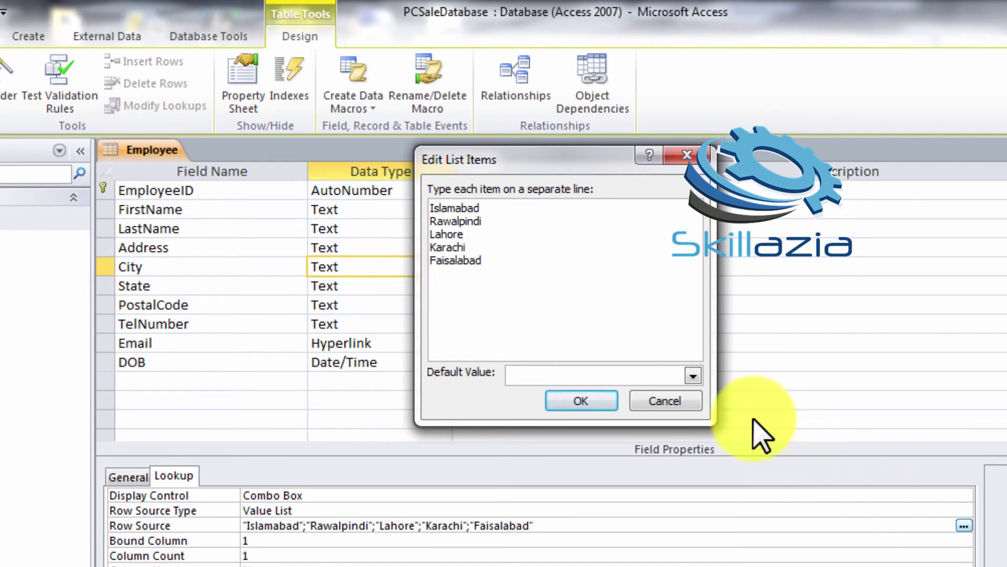
Add Peshawar as a sixth city in City's value list
left_click(538, 307)
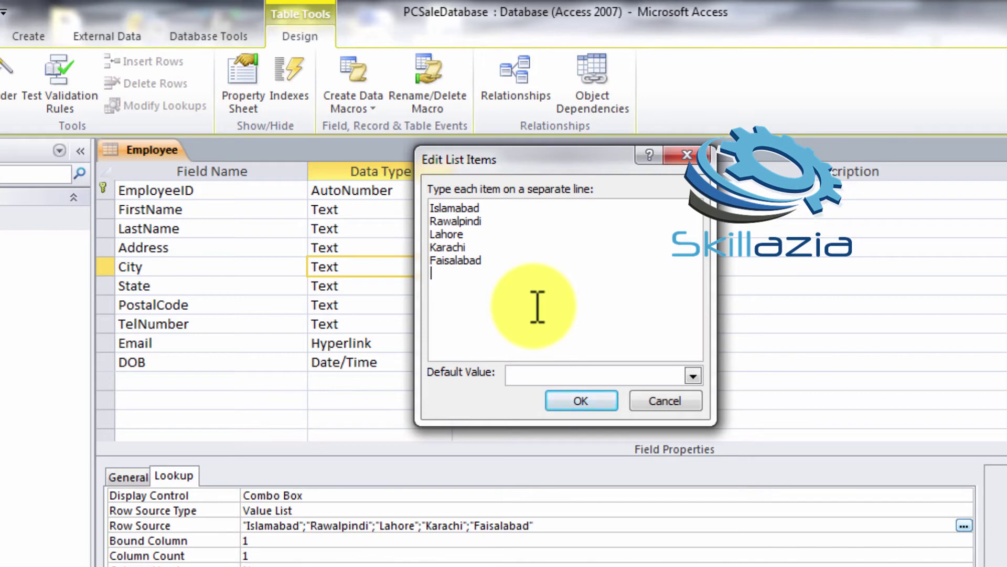
type("Peshawar")
left_click(581, 402)
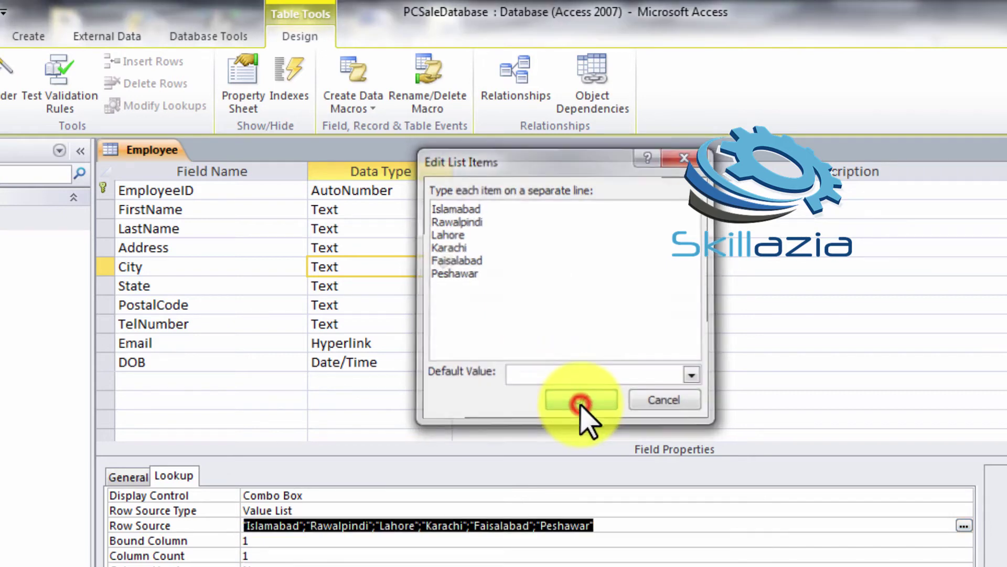
Make Islamabad the default value in City's list of choices
left_click(965, 527)
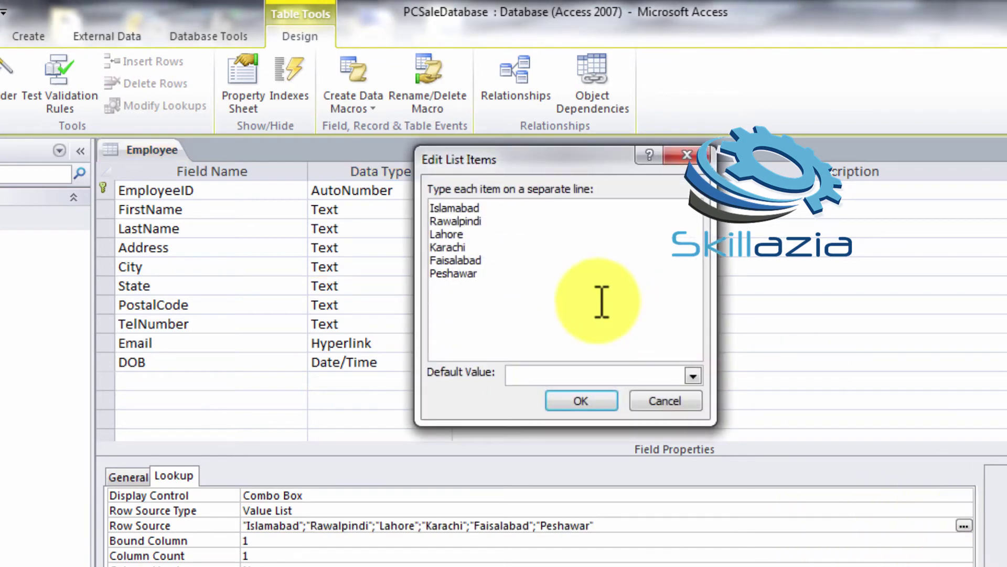
left_click(560, 373)
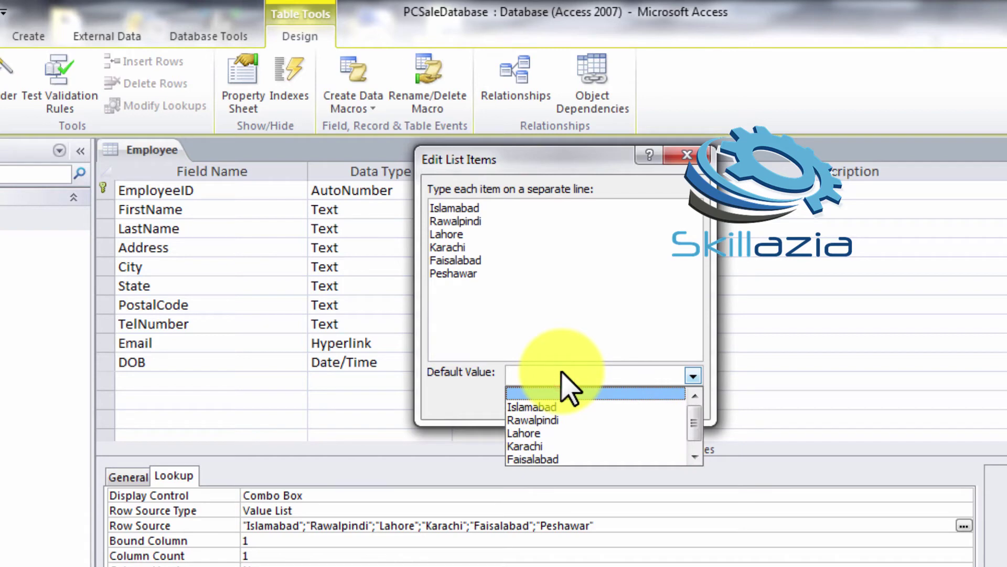
left_click(574, 406)
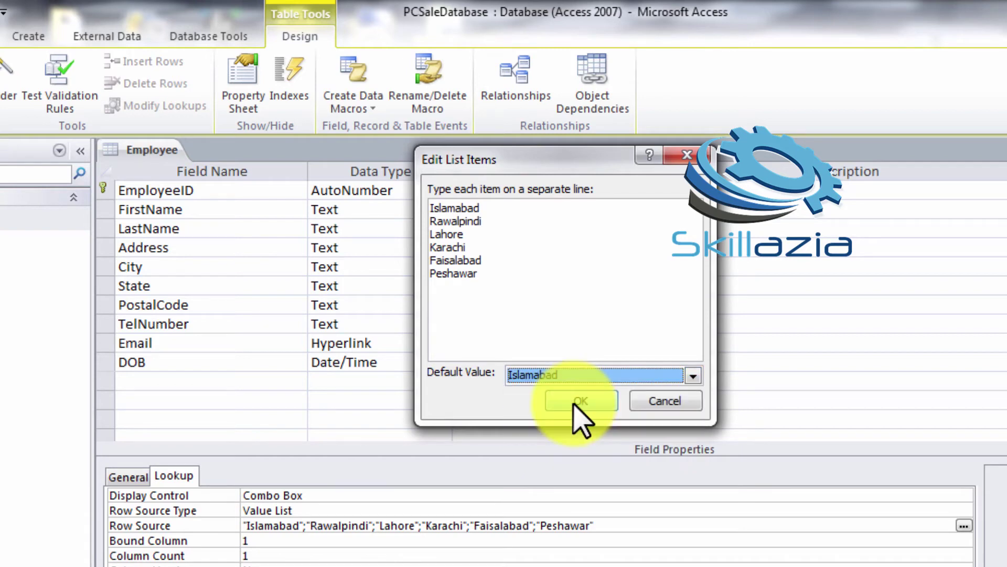
left_click(574, 406)
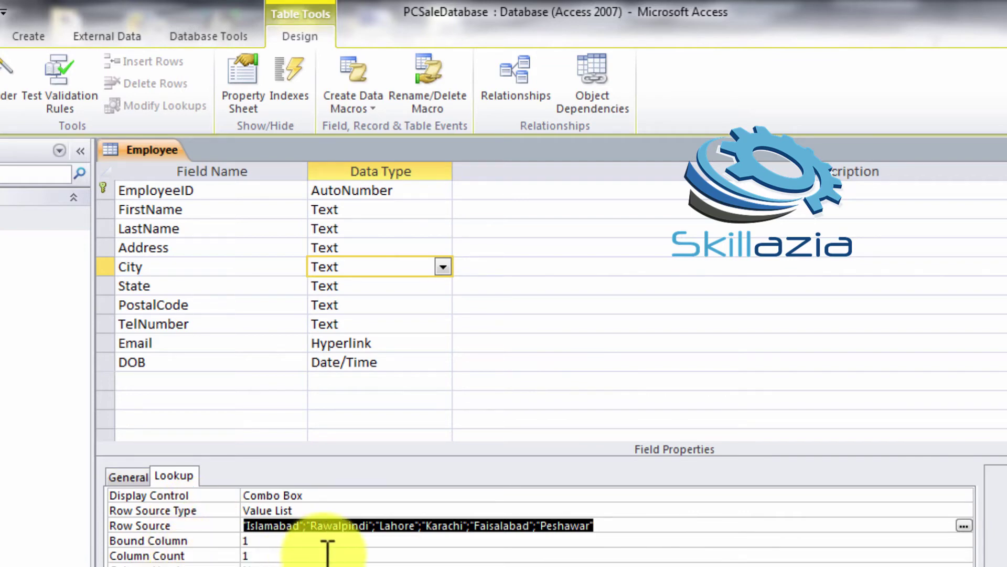
Give the Address field the caption 'Add' on the General properties
left_click(326, 552)
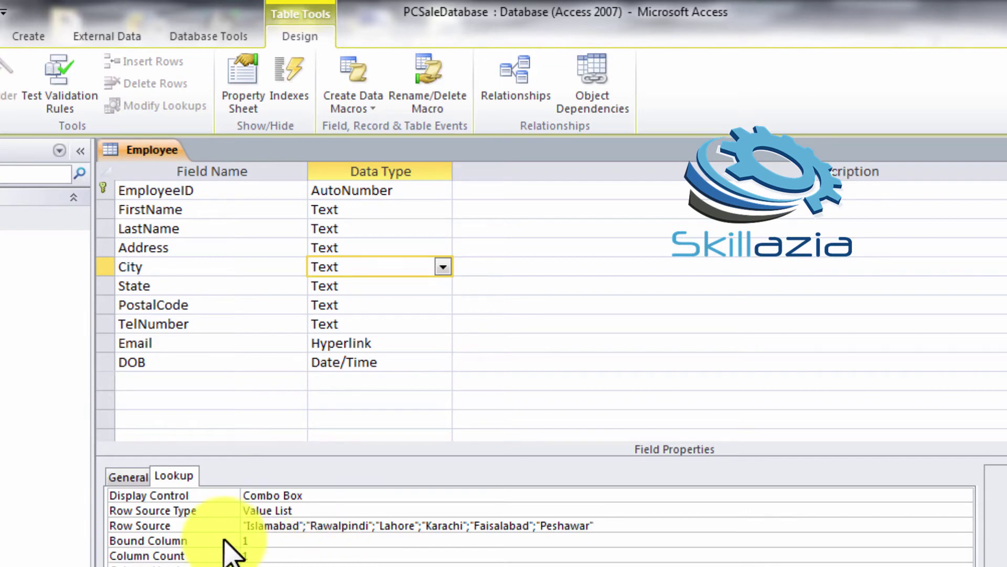
left_click(128, 475)
left_click(308, 541)
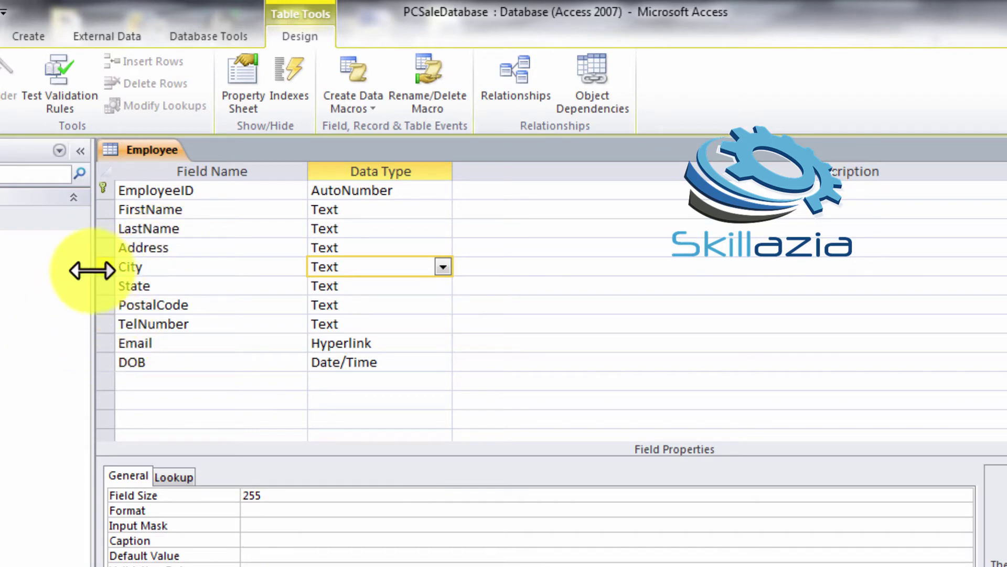
left_click(105, 247)
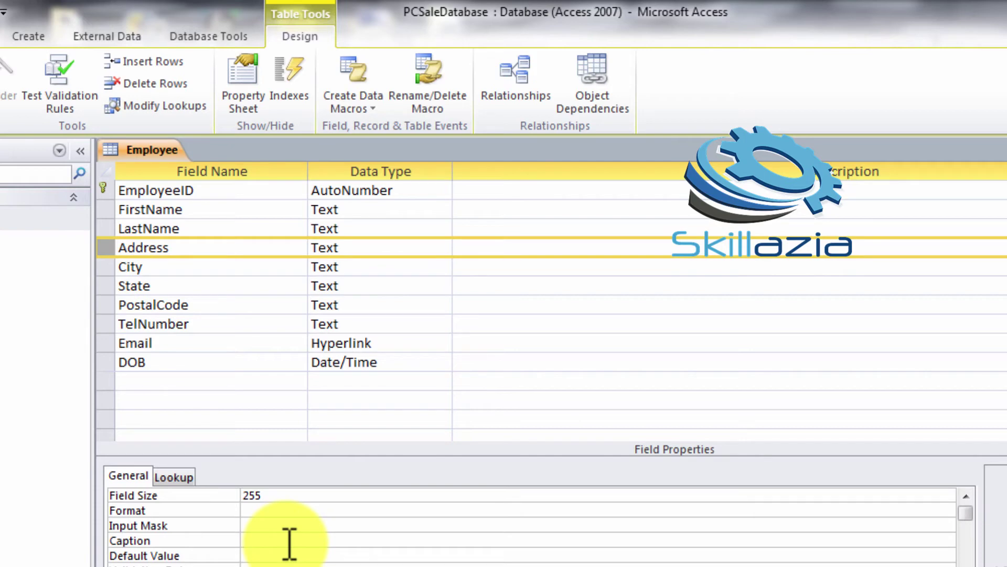
left_click(288, 540)
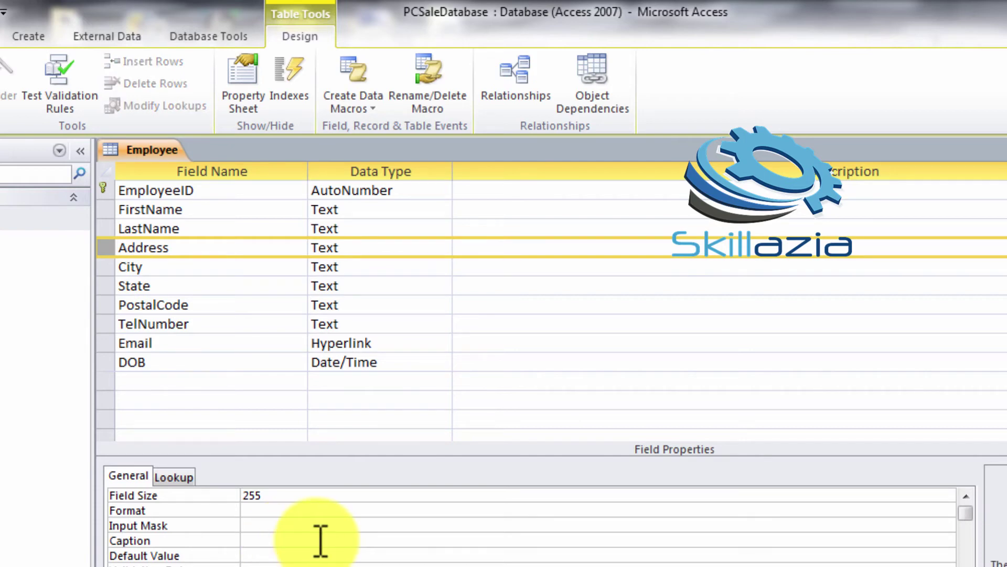
type("Adr")
key("BackSpace")
type("d")
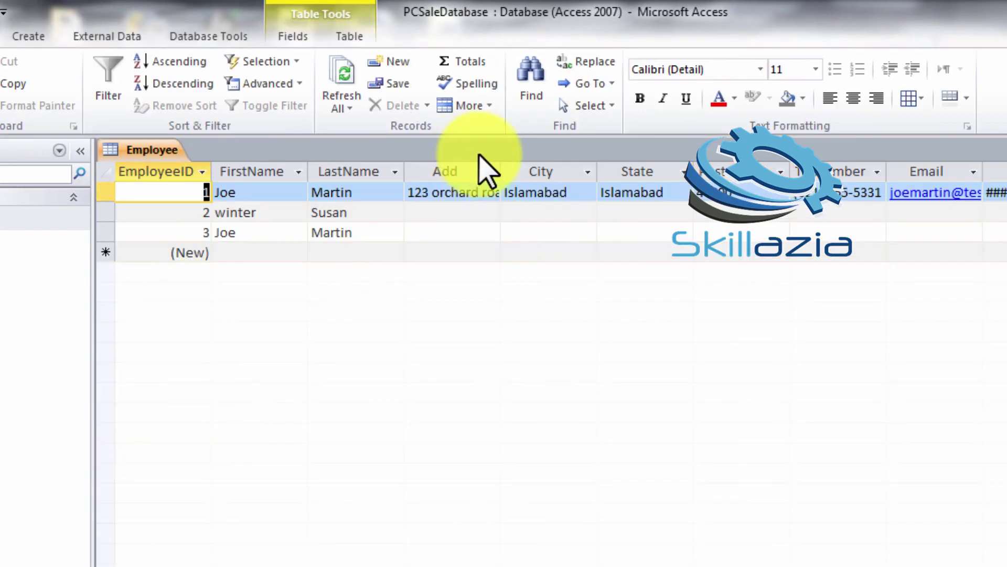
Return the Employee table to Design View and check Address's Required and Data Type settings
left_click(492, 172)
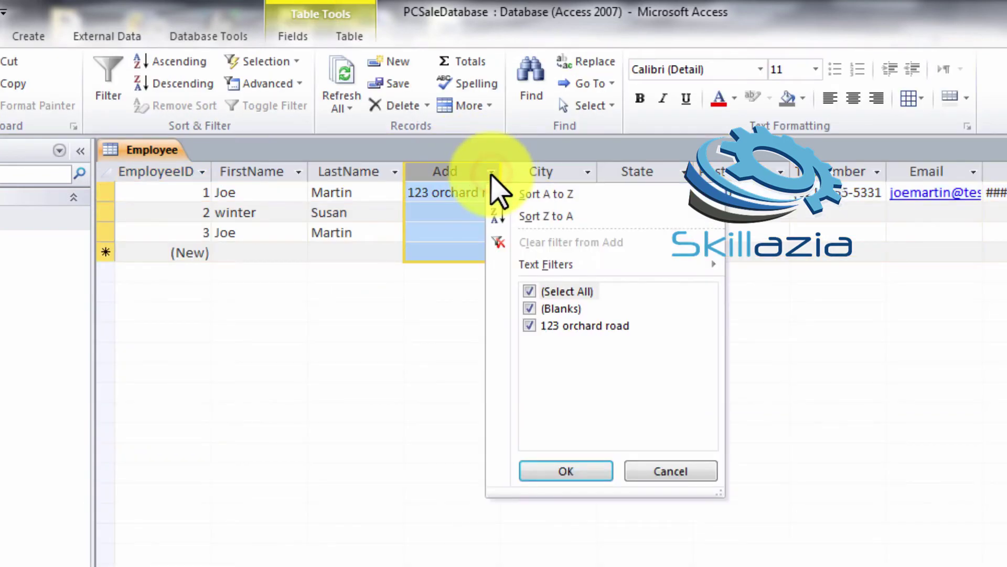
left_click(491, 172)
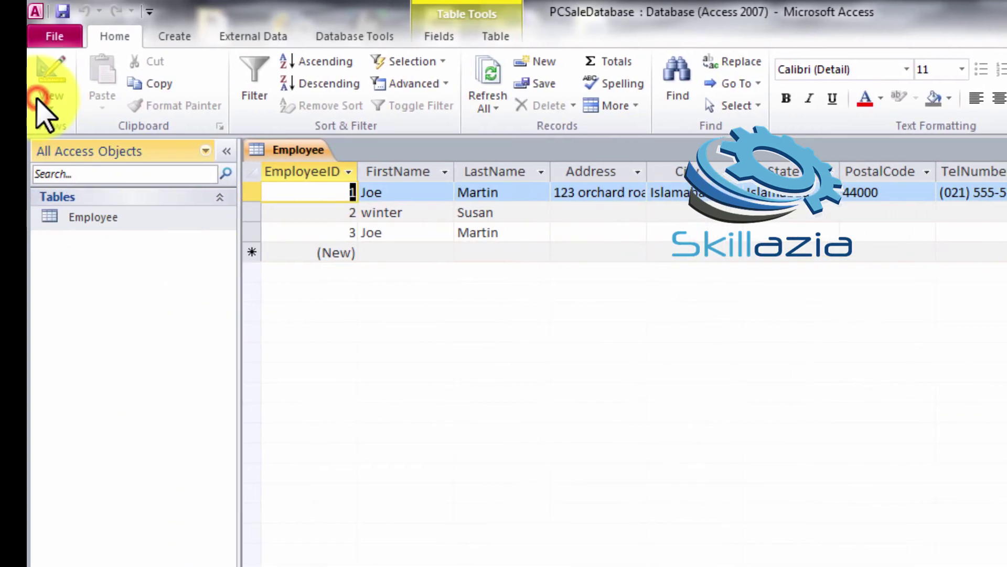
left_click(44, 105)
left_click(108, 276)
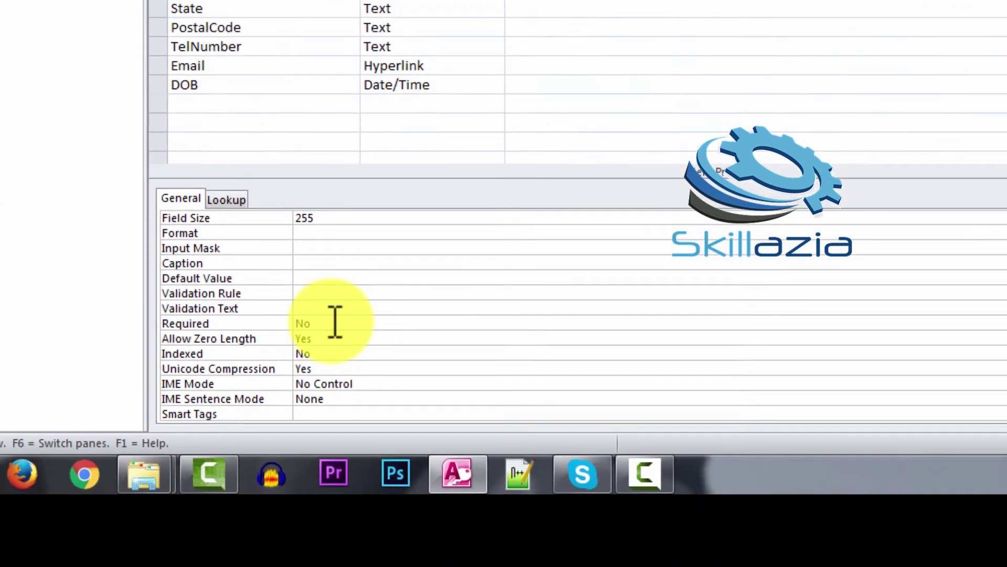
left_click(424, 566)
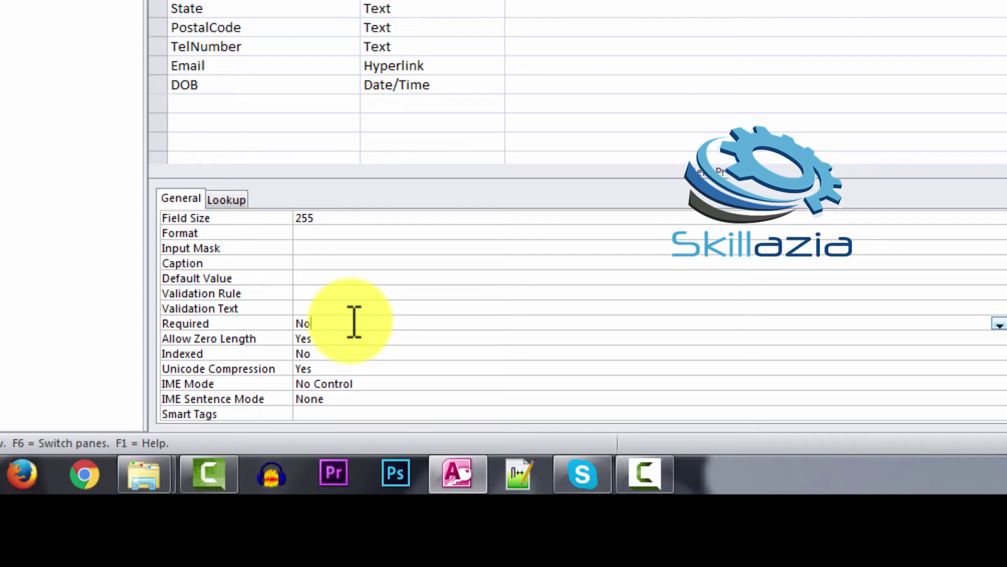
left_click(441, 0)
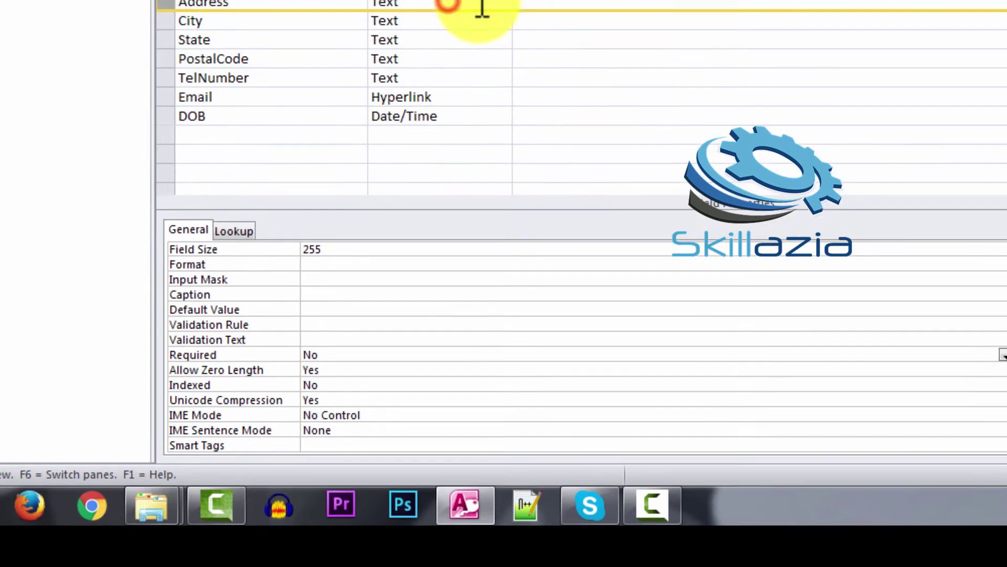
left_click(503, 4)
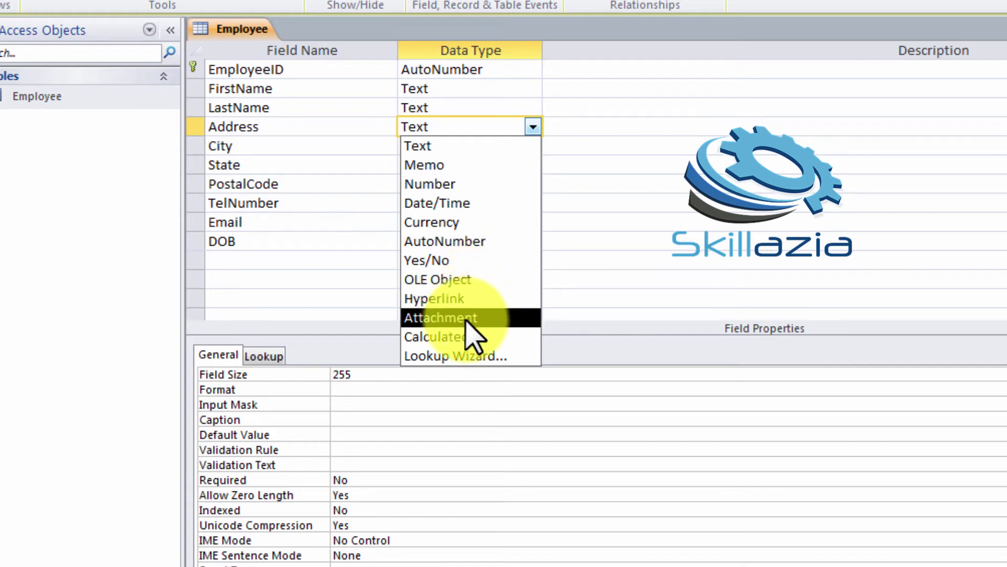
Add a Picture field below DOB with the Attachment data type
left_click(307, 262)
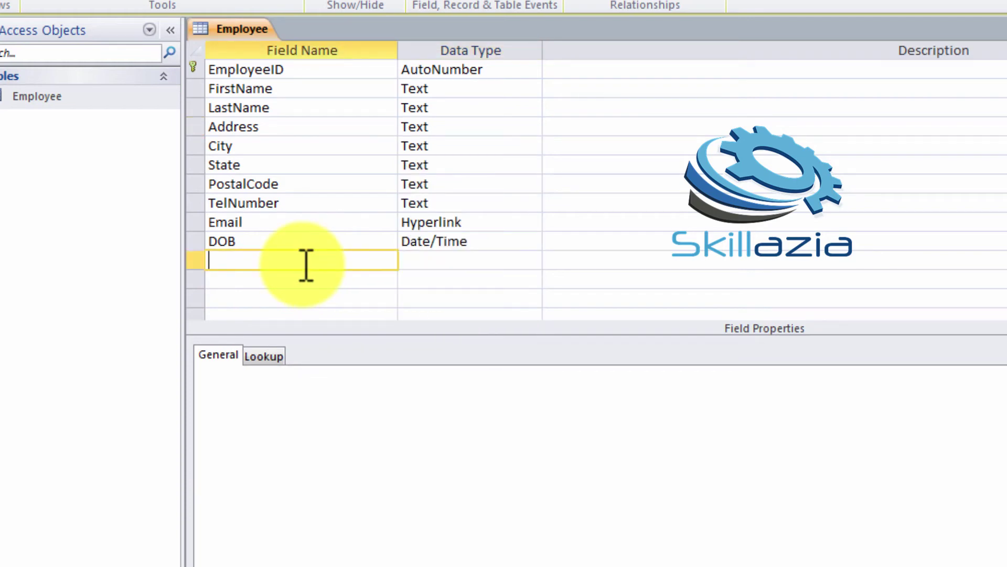
type("Picture")
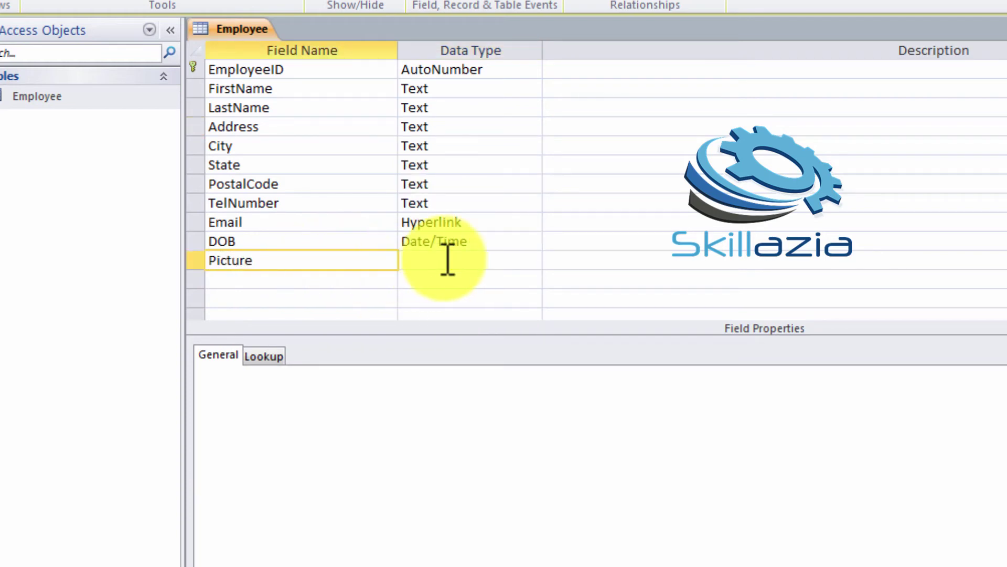
left_click(446, 258)
left_click(535, 261)
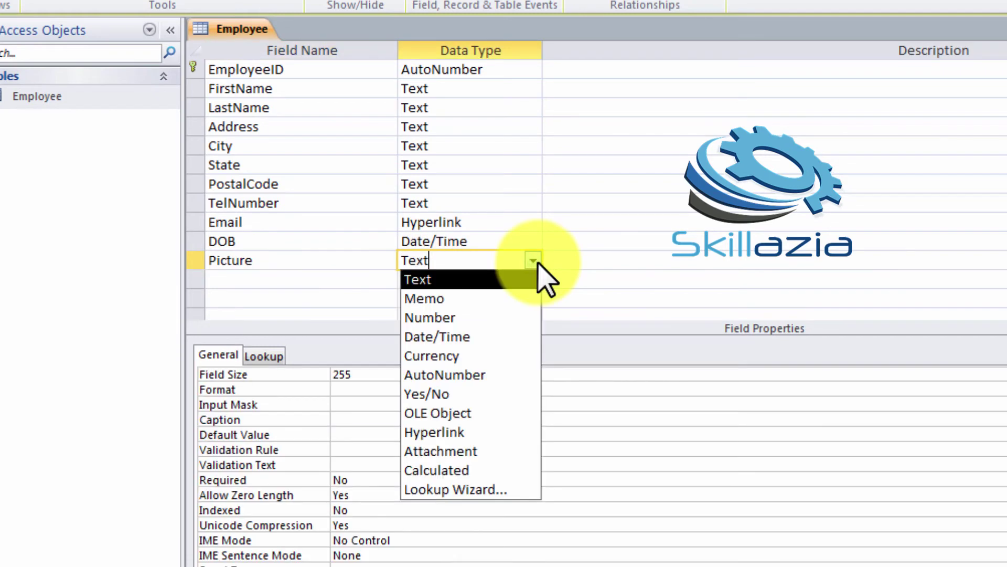
left_click(474, 450)
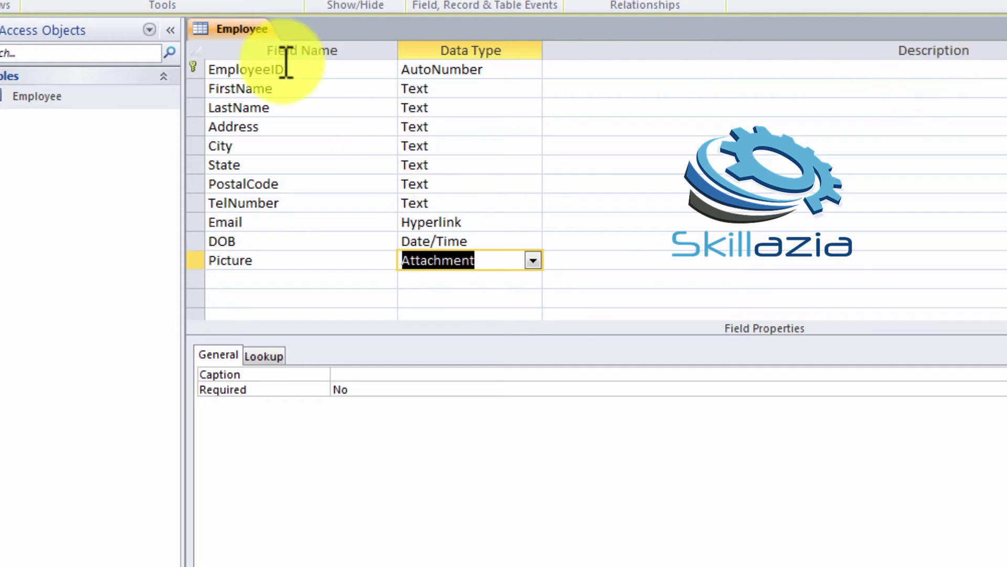
Close the Employee table design after the rename is blocked by a warning
right_click(33, 100)
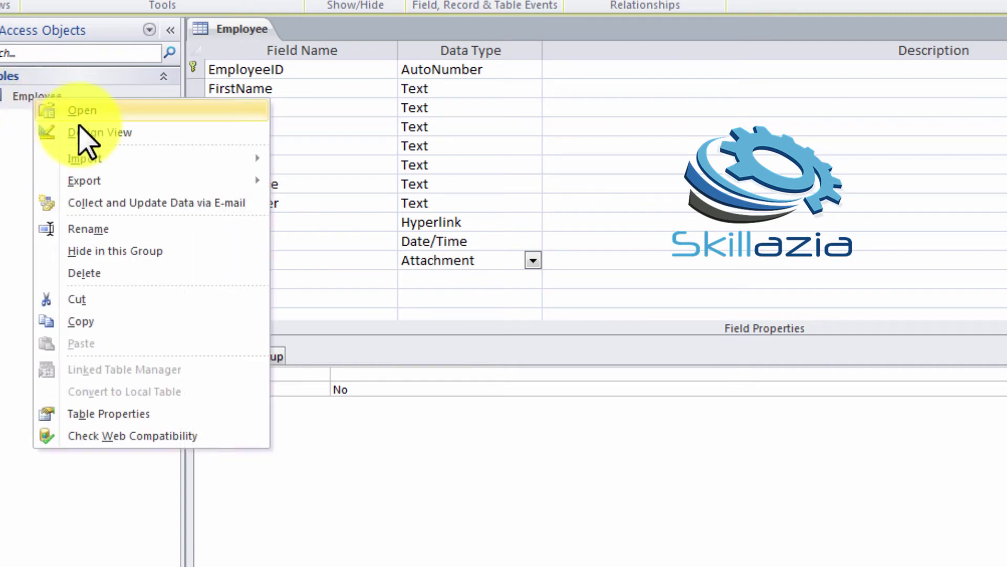
left_click(109, 227)
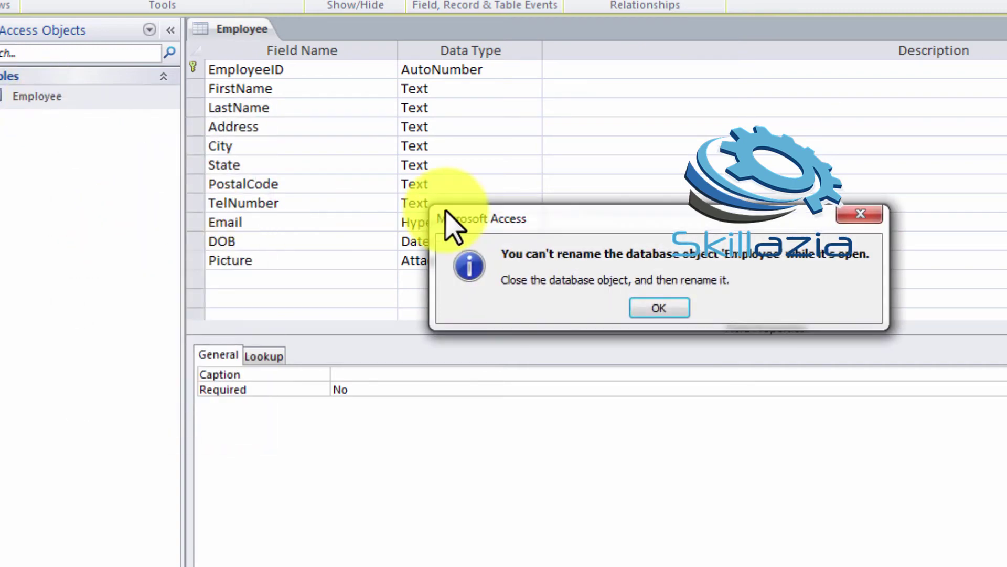
left_click(660, 307)
key("ctrl+w")
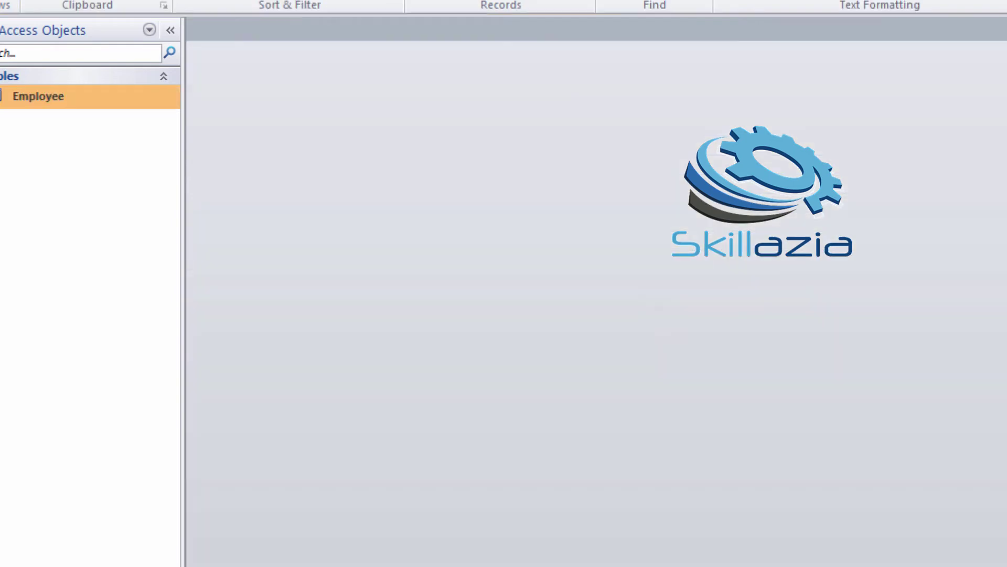
Rename the Employee table to tblEmployeeList in the Navigation Pane
right_click(90, 99)
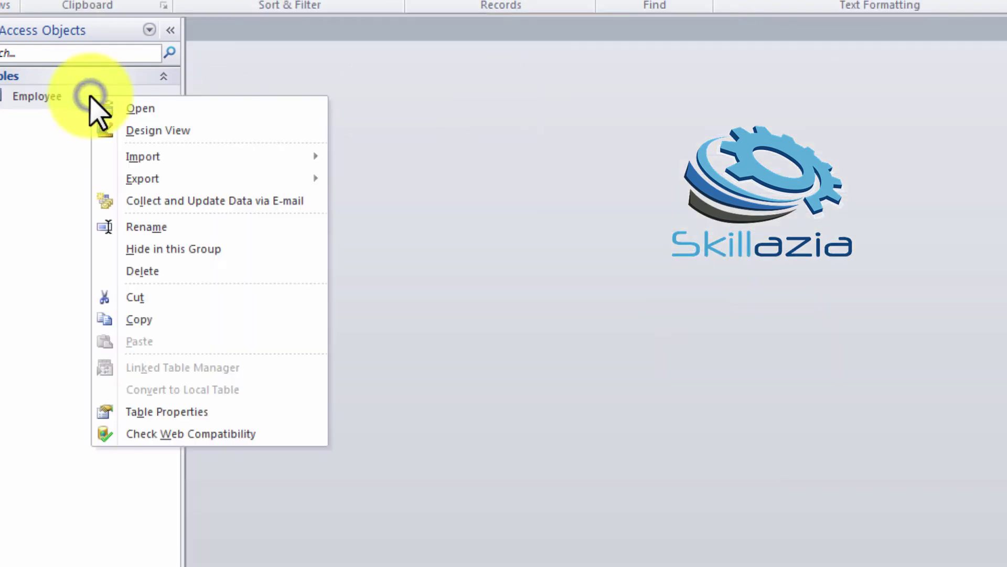
left_click(153, 226)
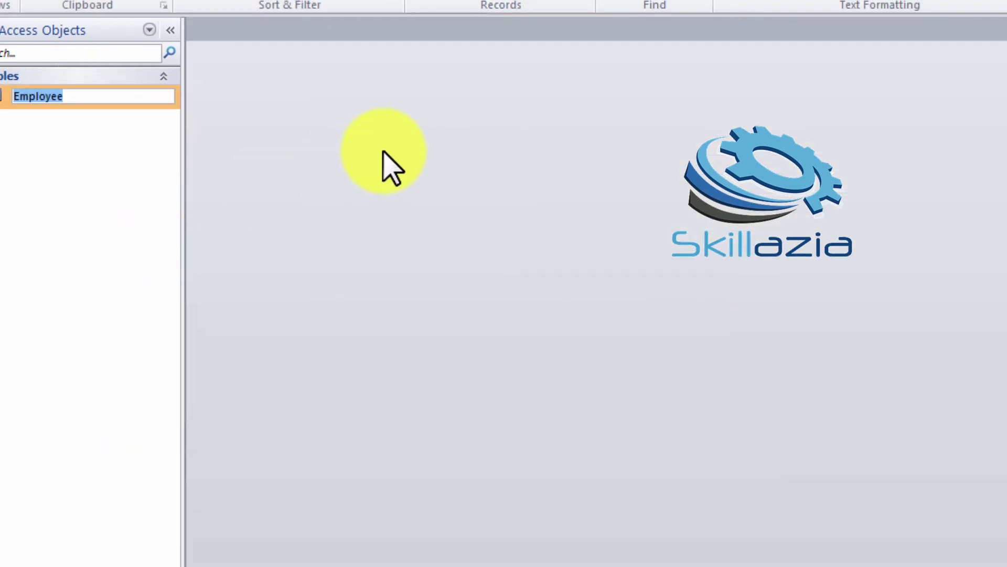
key("Right")
key("Left")
key("Left")
key("Left")
key("Left")
key("Left")
key("Left")
key("Left")
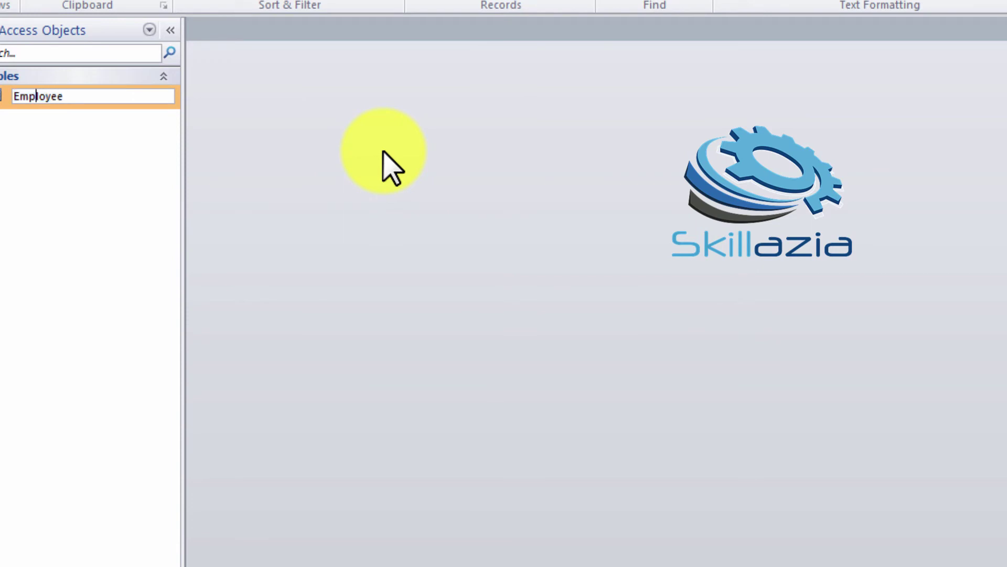
key("End")
type("List")
key("Home")
type("T")
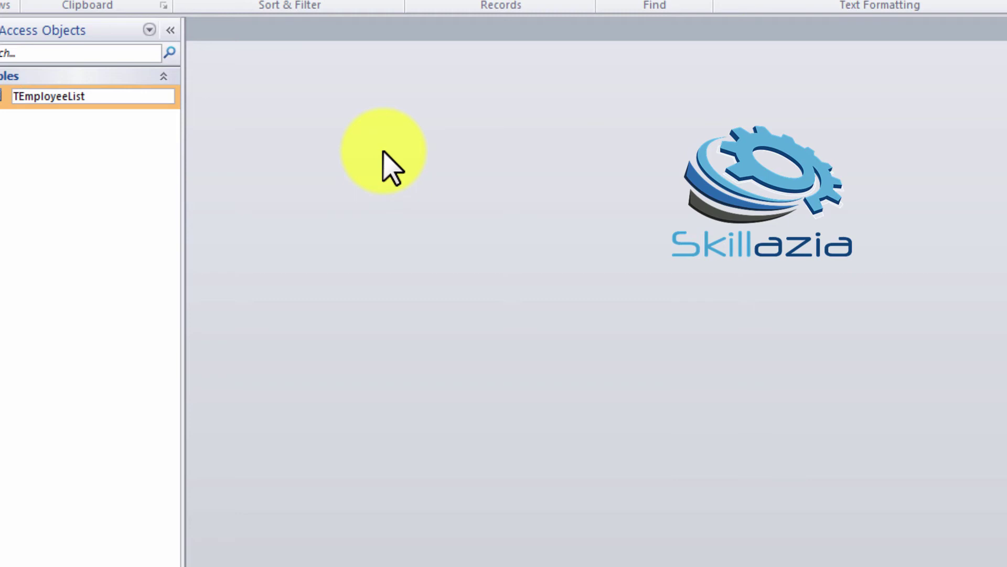
key("BackSpace")
type("tbl")
key("Return")
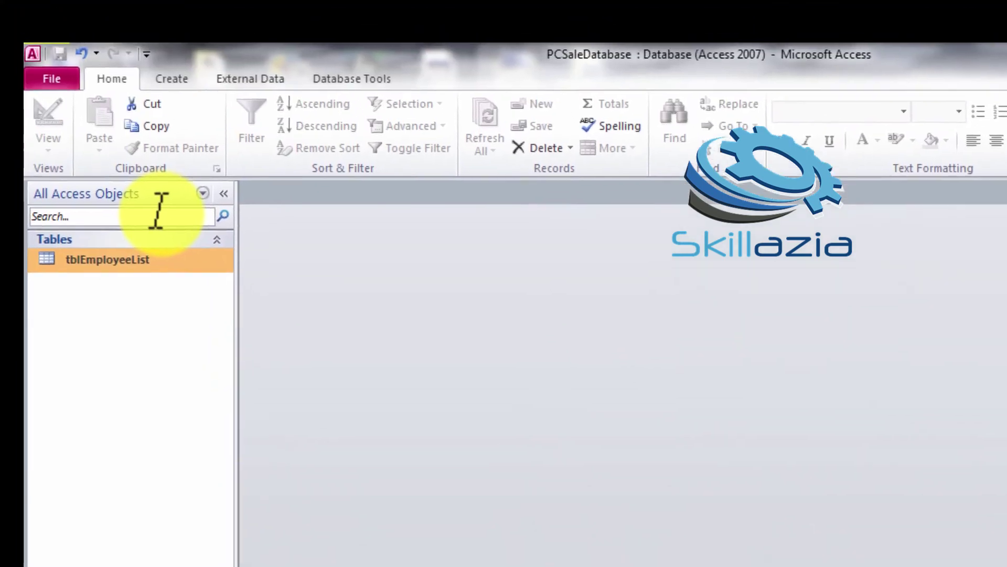
left_click(182, 111)
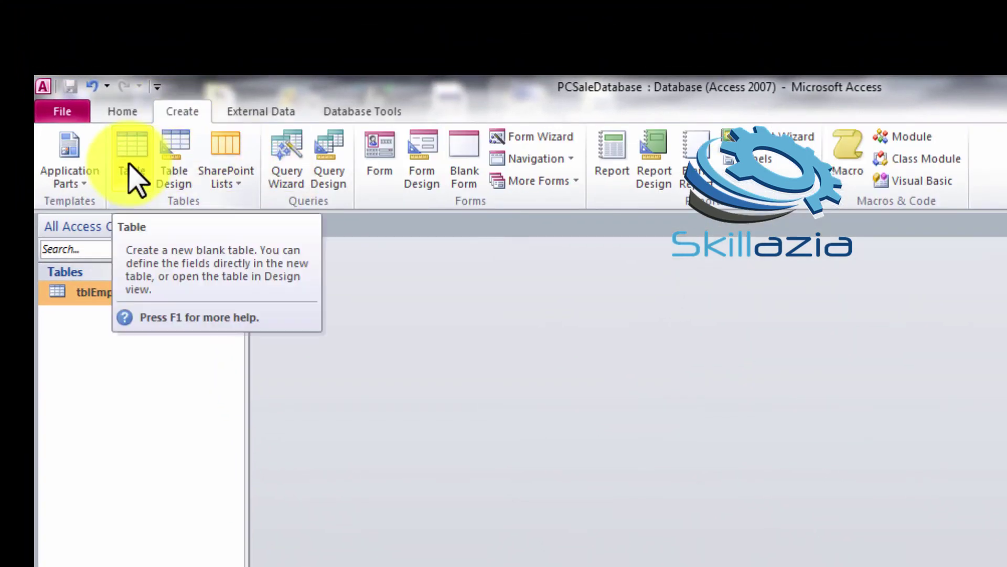
Create a blank table and save it as tblCustomerList
left_click(131, 175)
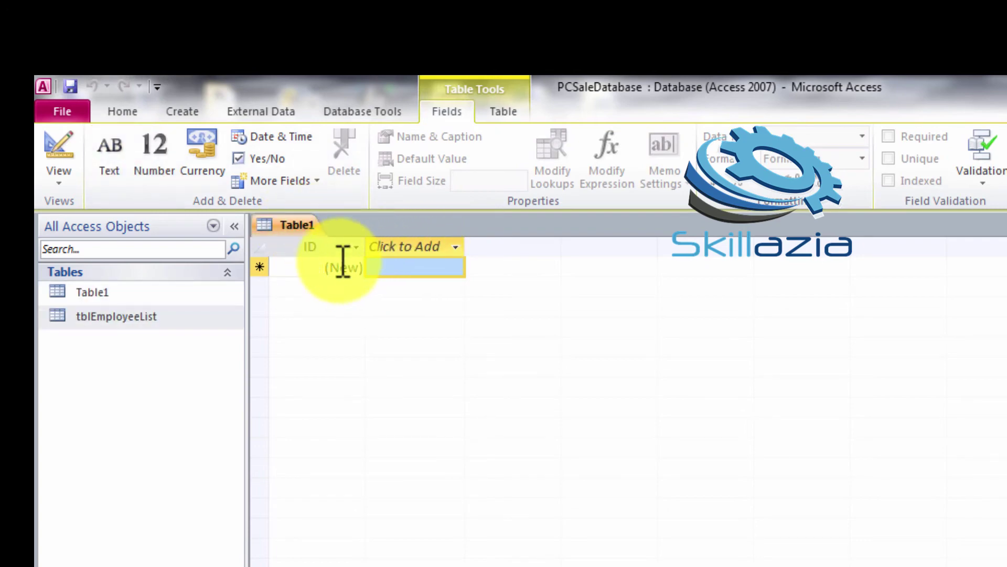
key("ctrl+s")
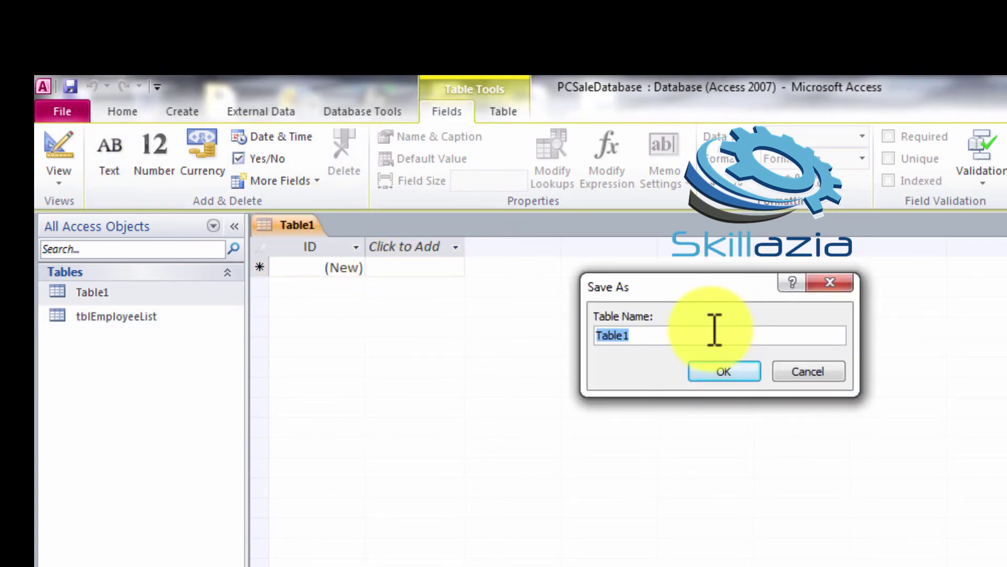
type("tblCustomerList")
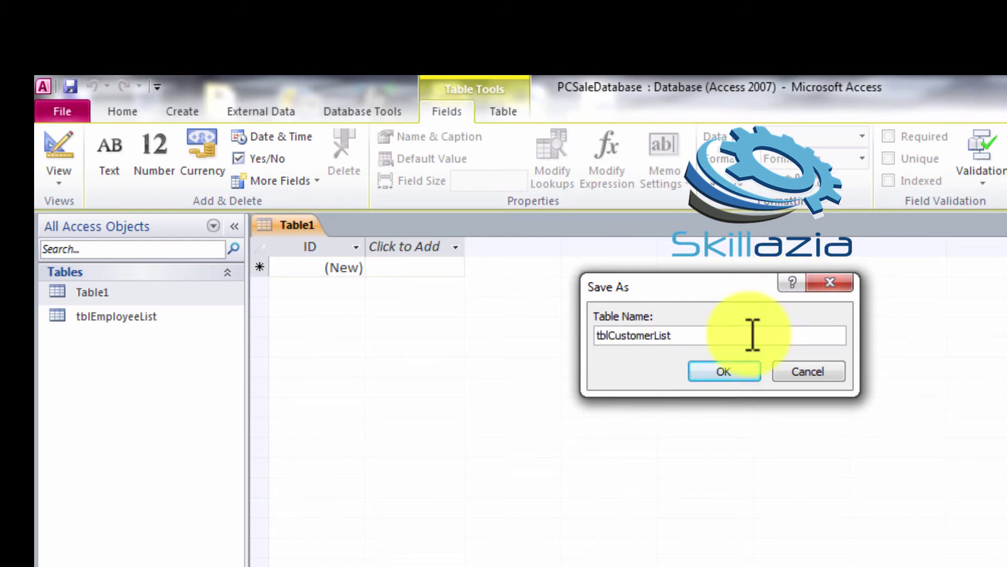
left_click(715, 369)
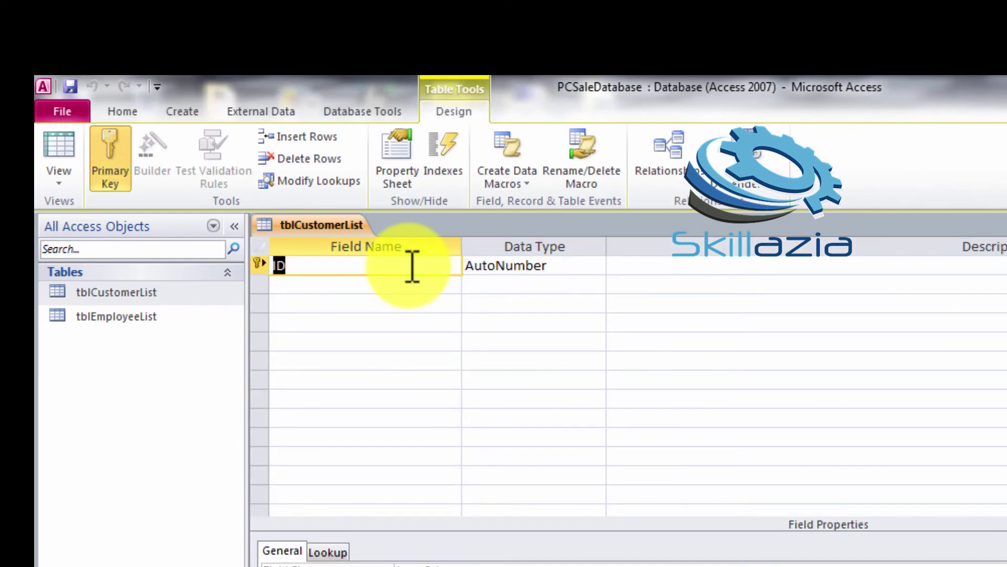
Add the CustomerID, Address, State, PostalCode and TelNumber fields
type("CustomerID")
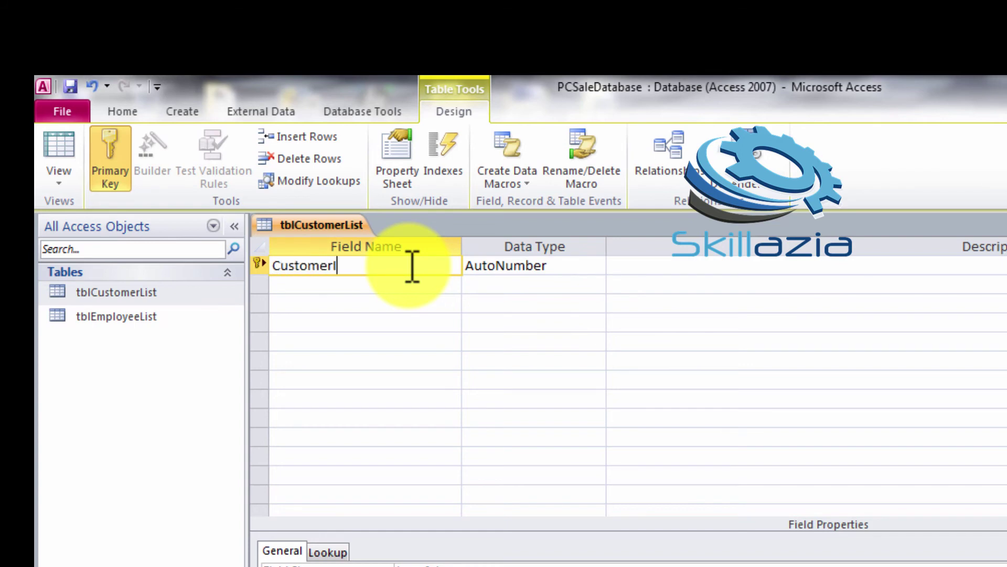
left_click(577, 271)
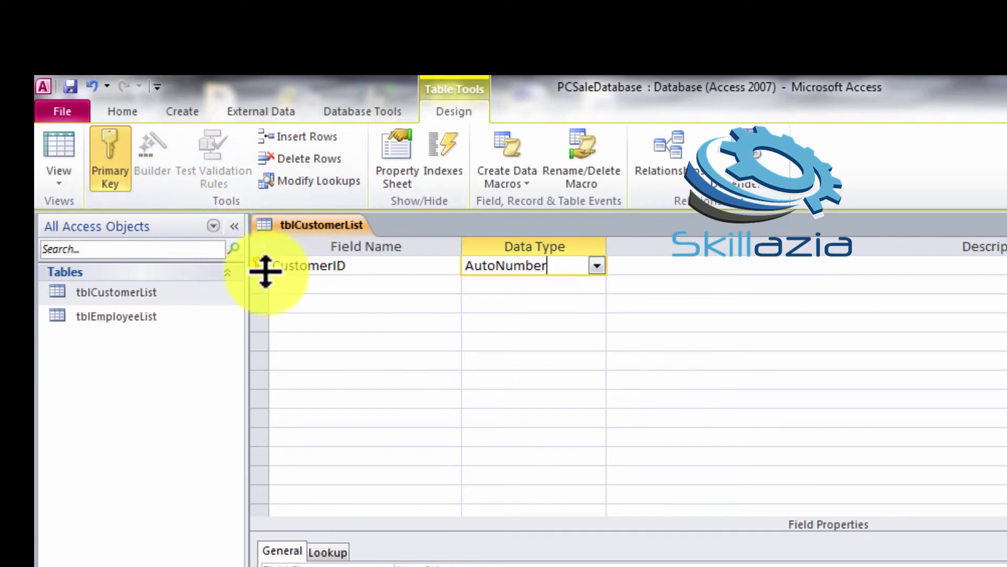
left_click(294, 285)
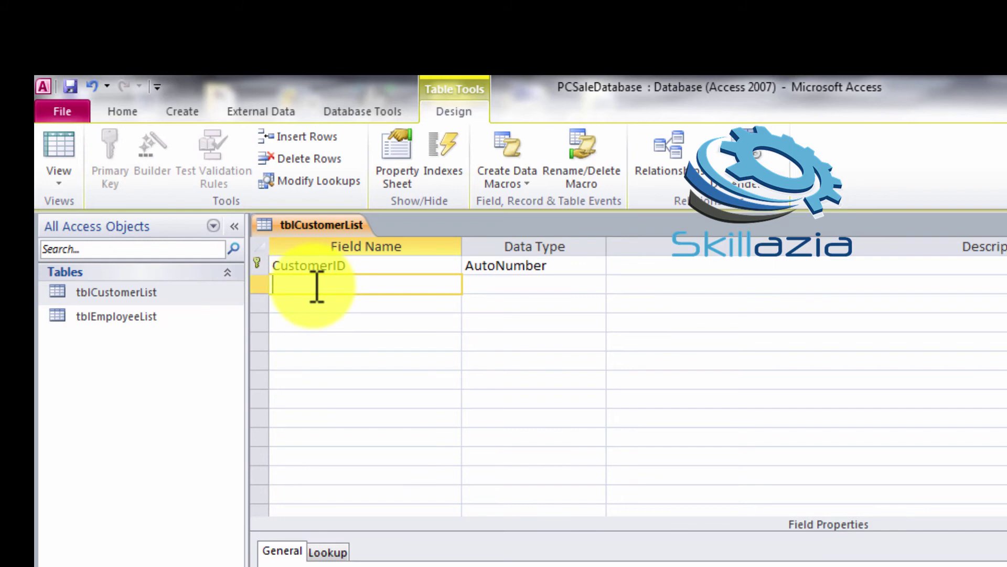
type("Address")
key("Tab")
key("Tab")
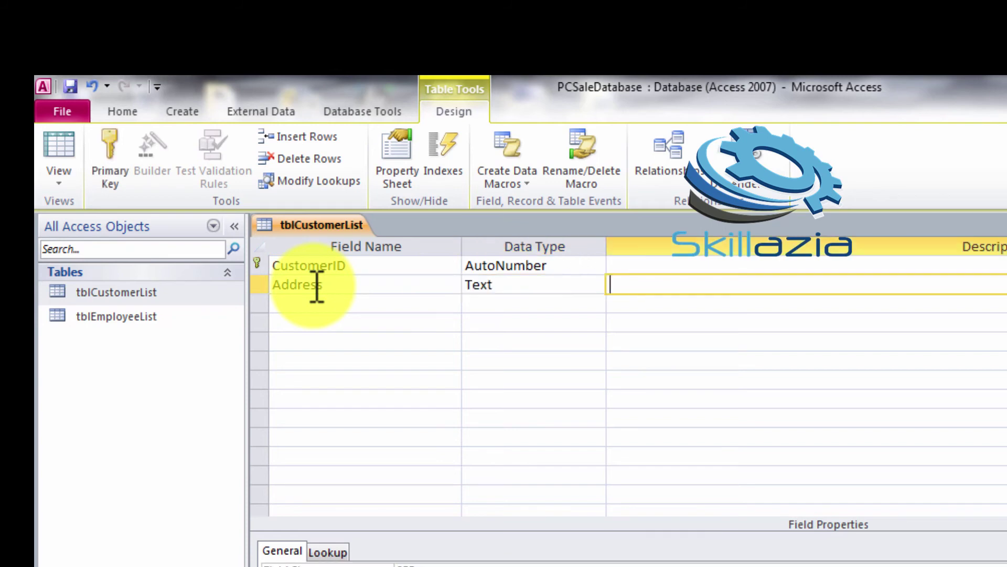
key("Tab")
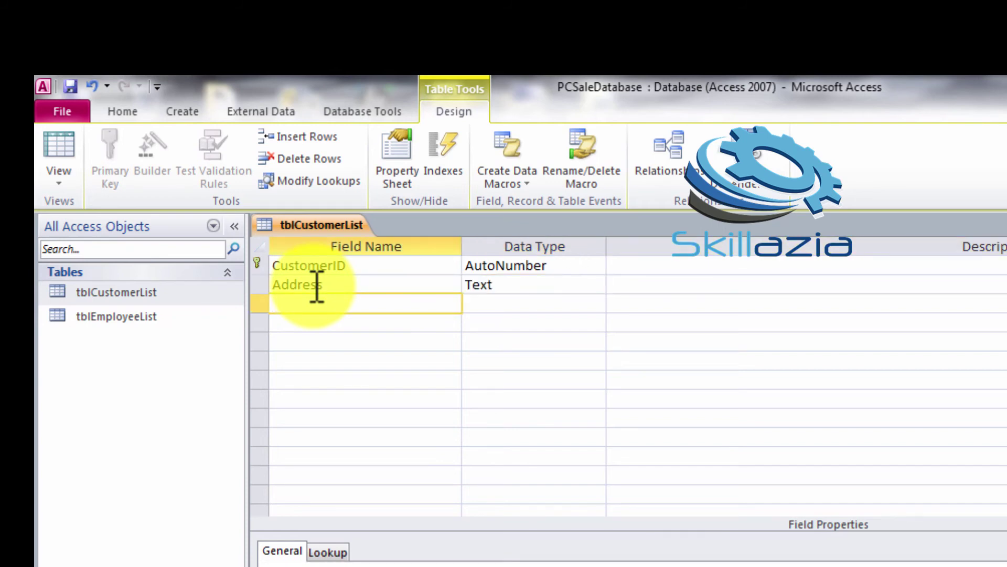
type("State")
key("Tab")
key("Tab")
key("Tab")
type("PostalCode")
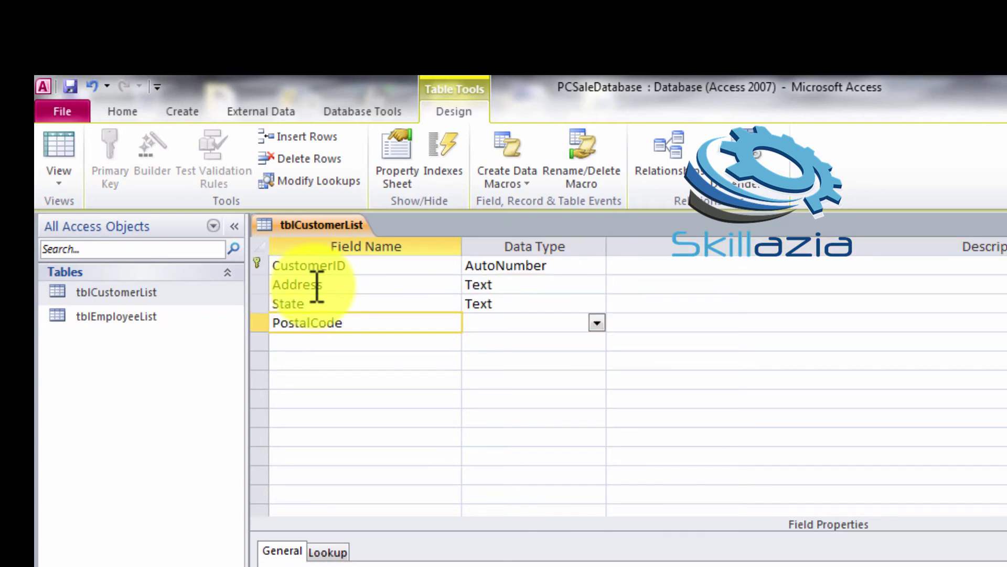
key("Tab")
key("Tab")
key("Tab")
type("TelNumber")
key("Tab")
key("Tab")
key("Tab")
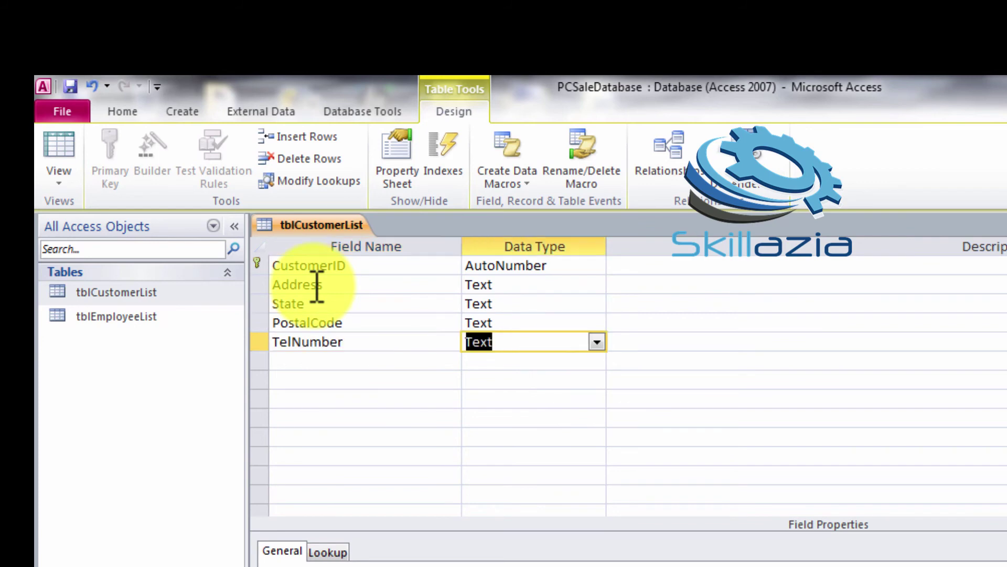
Add DateEntered as Date/Time with default =Now(), save, and view the datasheet
type("DateEntered")
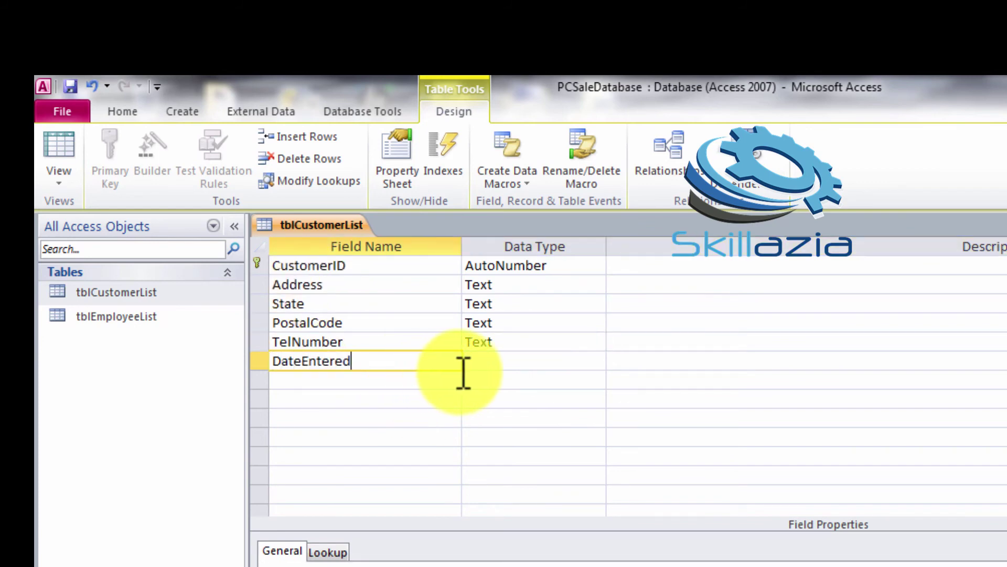
key("Tab")
left_click(598, 362)
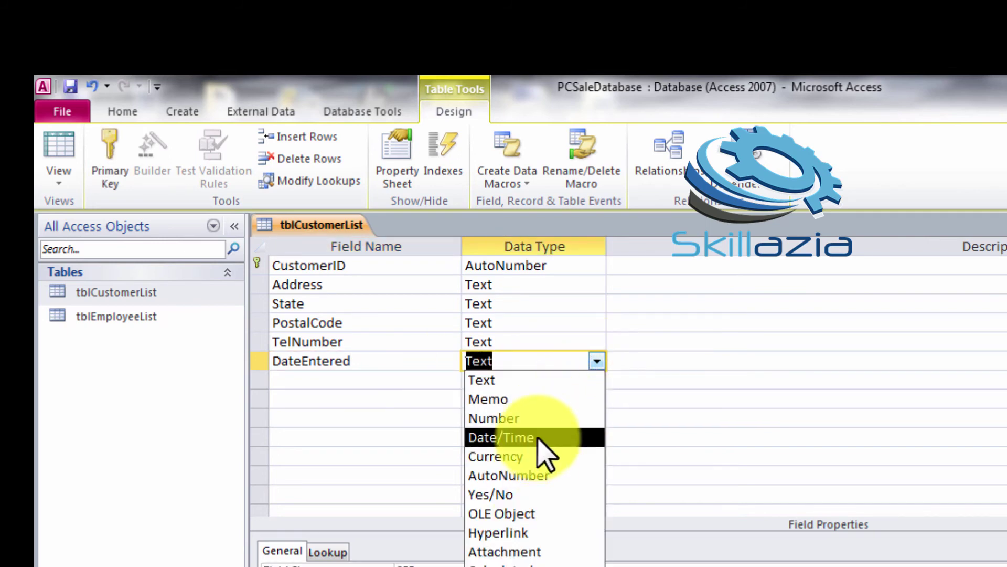
left_click(537, 437)
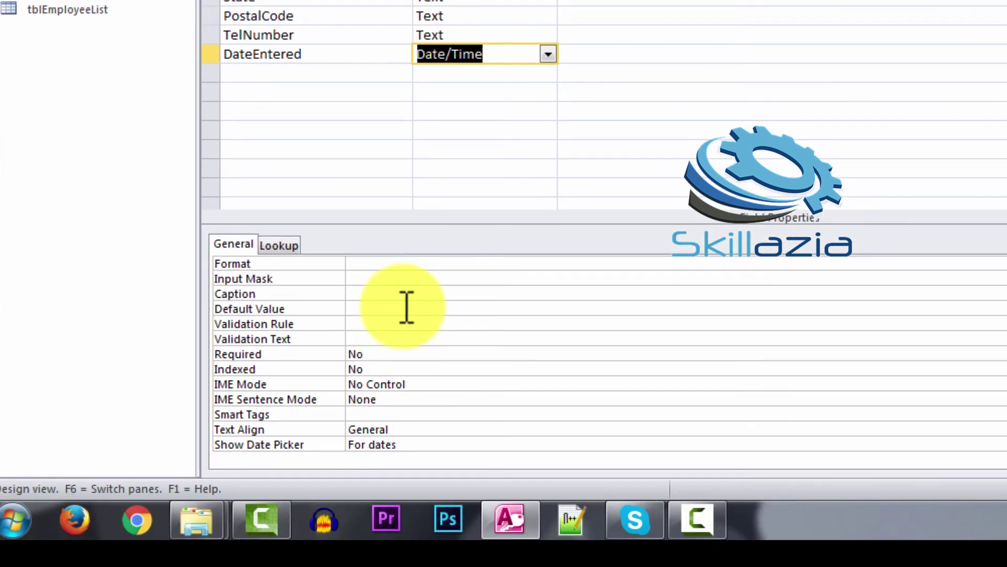
left_click(407, 308)
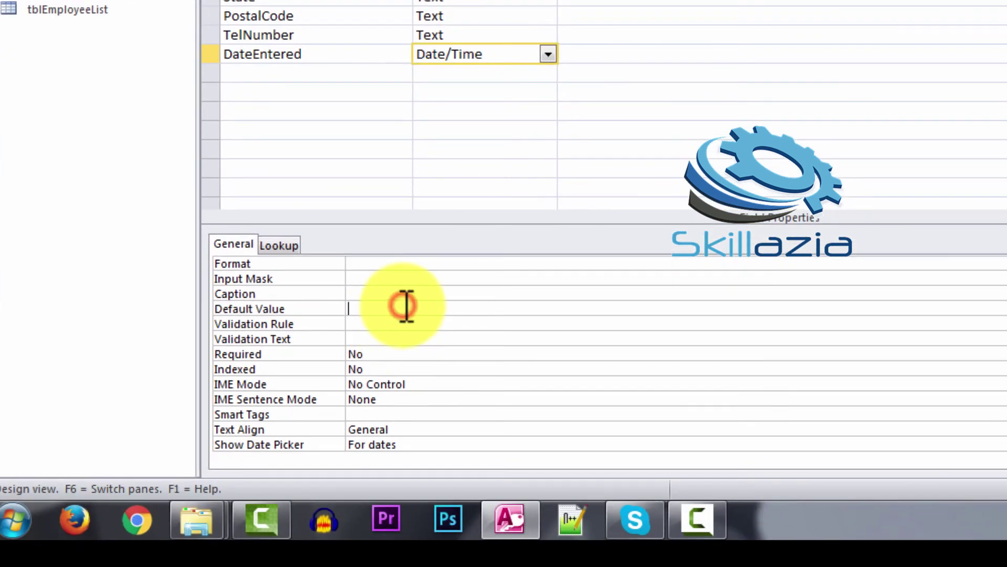
type("=Now()")
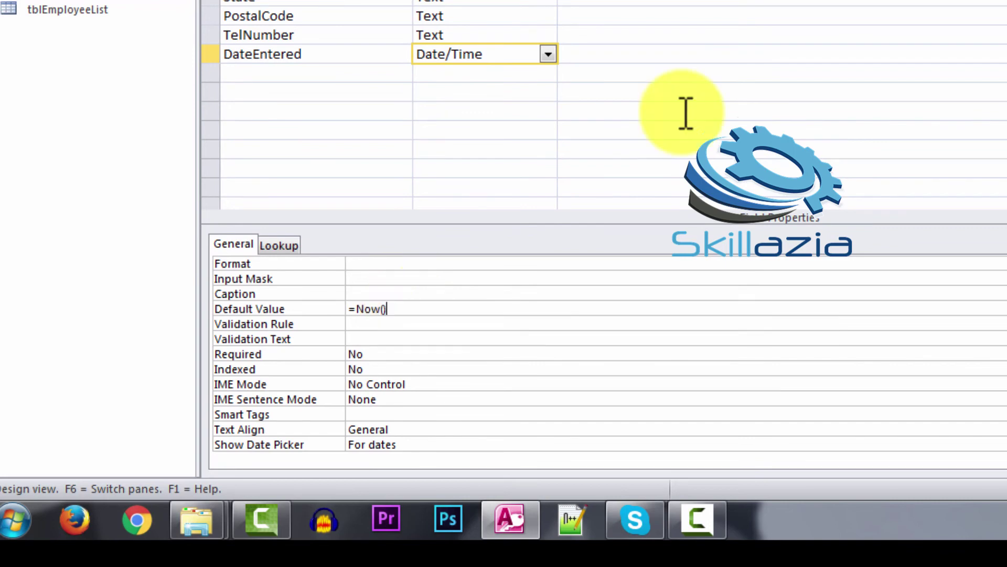
key("ctrl+s")
left_click(45, 68)
left_click(113, 128)
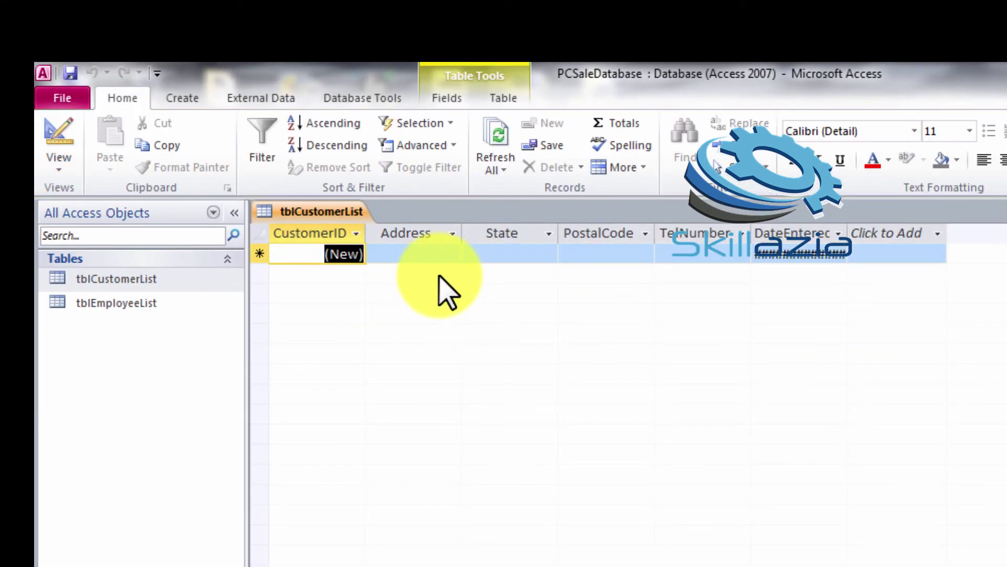
Enter record 1's address, State Islamabad, postal code and telephone number
key("Tab")
type("123")
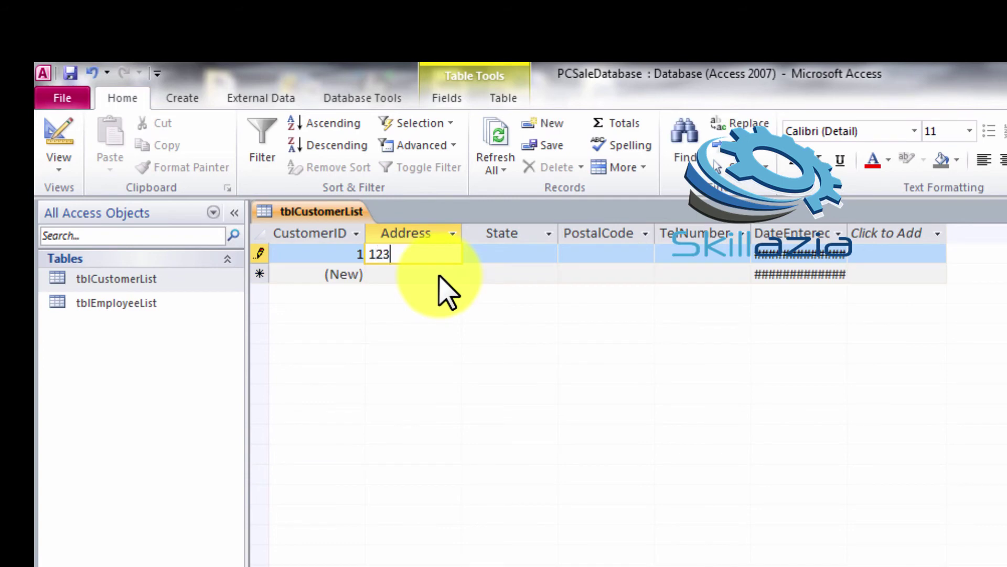
key("Tab")
type("ISlamabad")
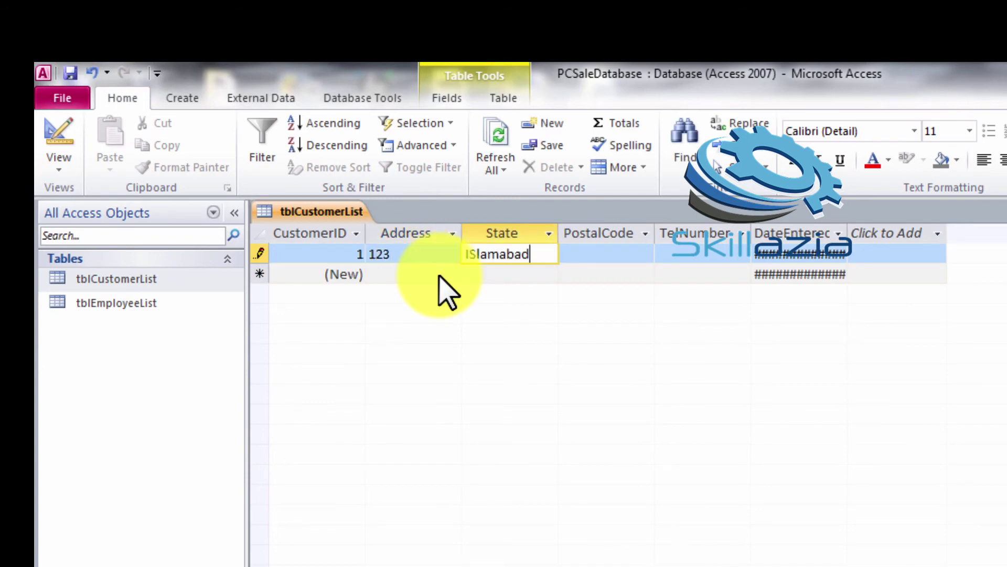
key("Tab")
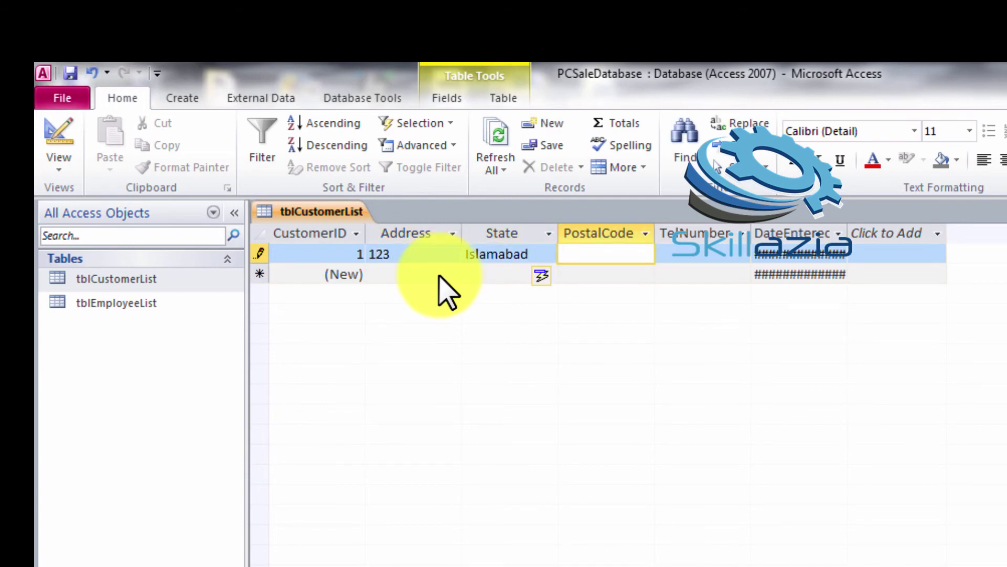
type("440000")
key("BackSpace")
key("Tab")
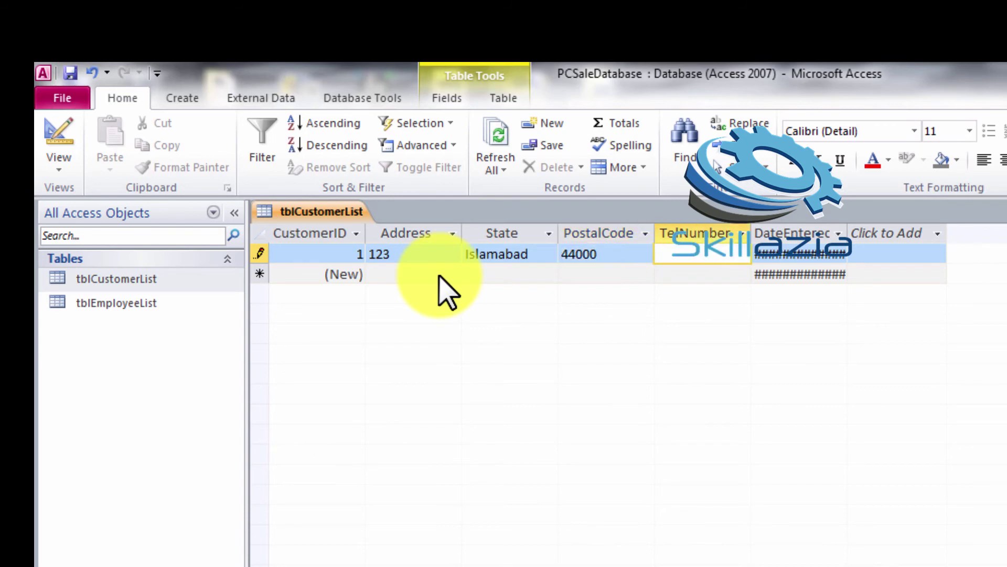
key("Tab")
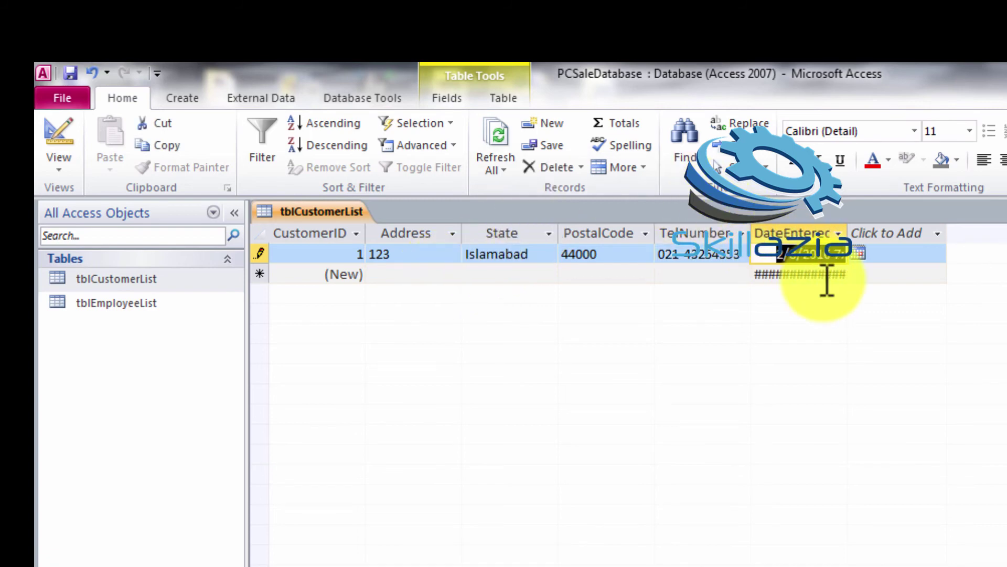
key("Tab")
Fill record 1's DateEntered with today's date from the date picker
left_click(962, 562)
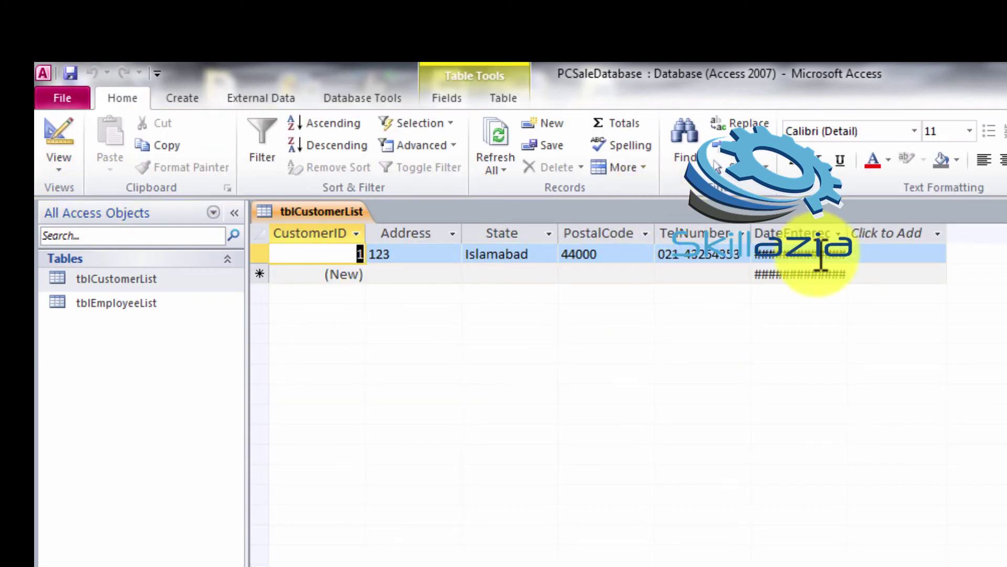
left_click(791, 256)
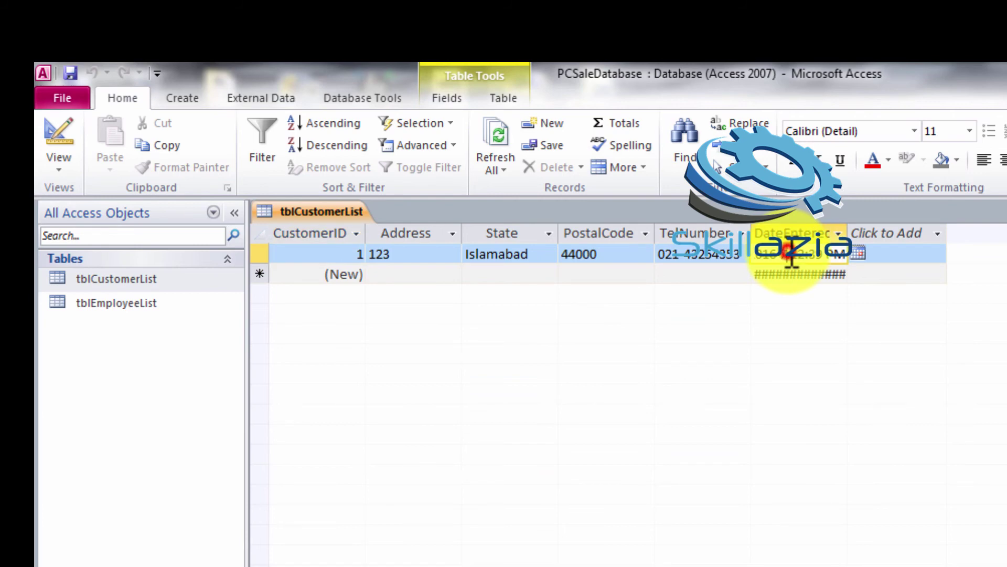
left_click(858, 254)
left_click(771, 414)
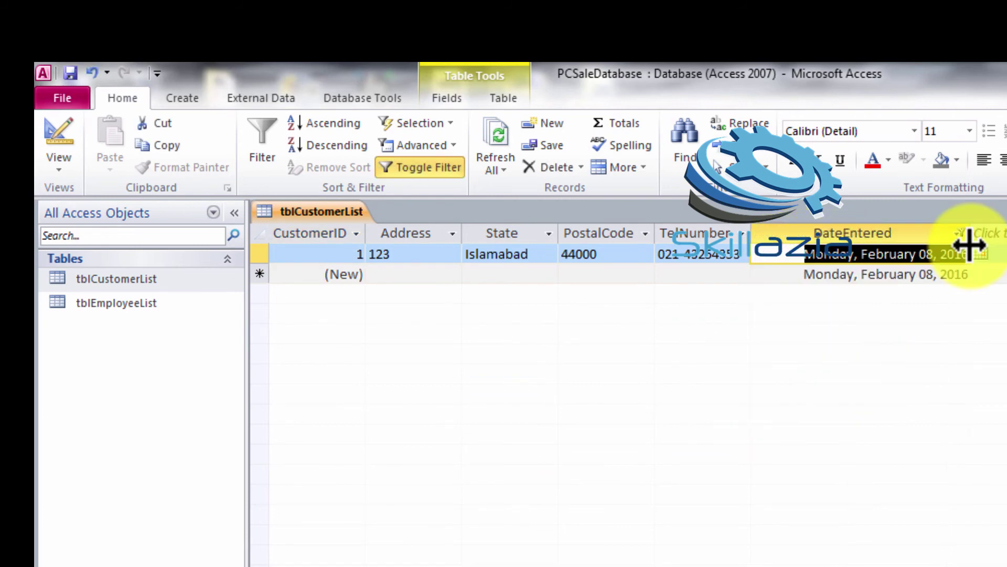
left_click(939, 236)
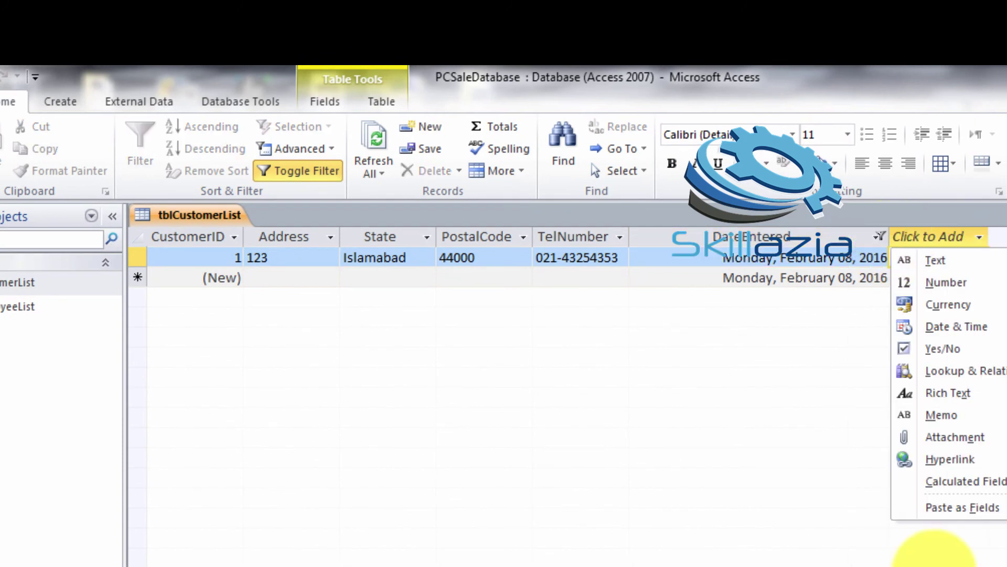
left_click(794, 550)
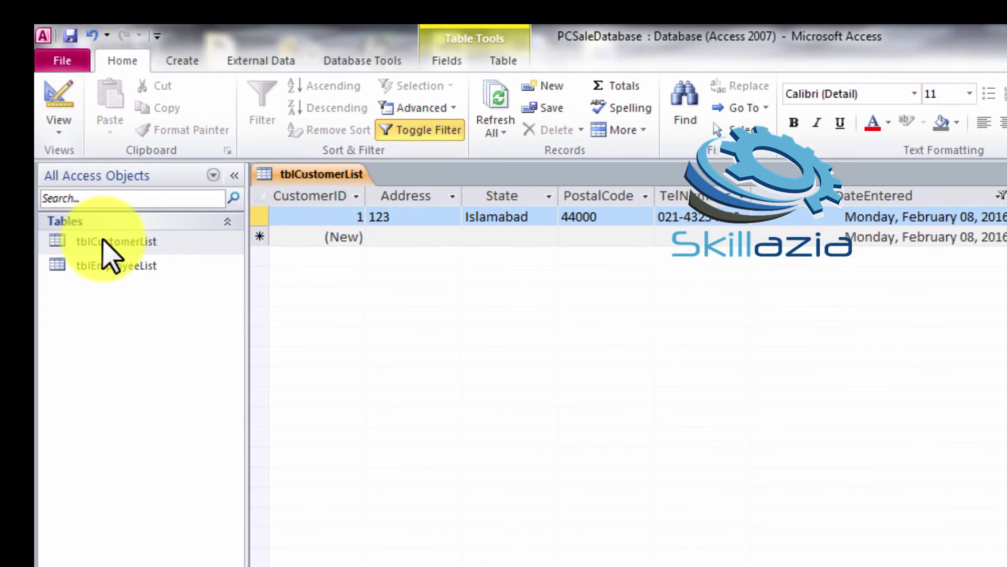
Close the customer datasheet and create an instant form from tblCustomerList
left_click(104, 243)
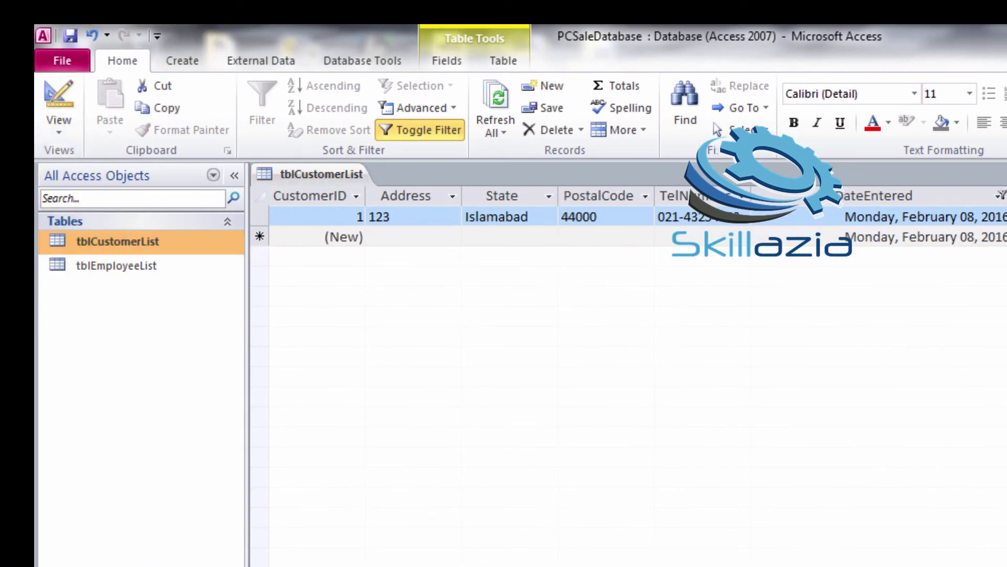
key("ctrl+w")
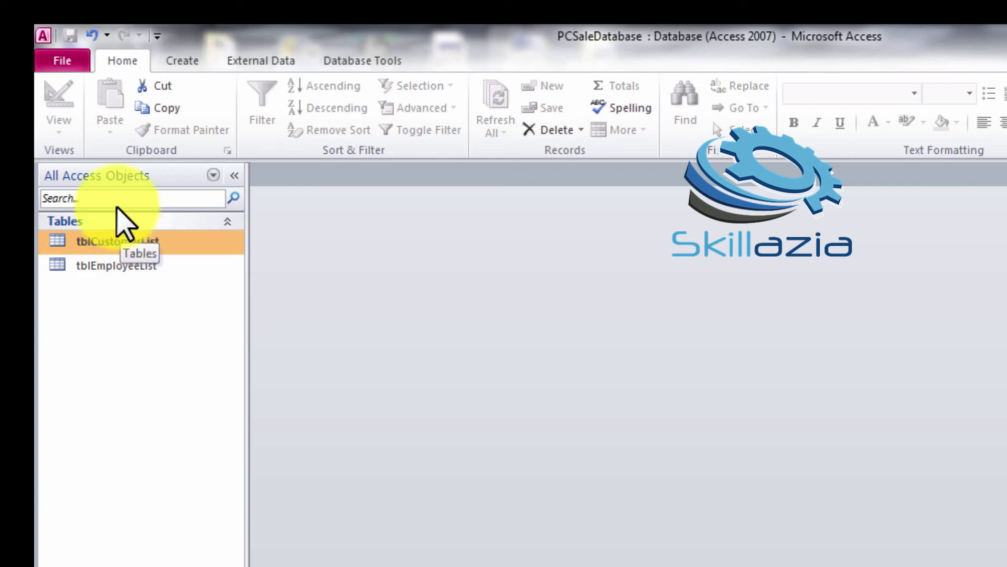
left_click(193, 58)
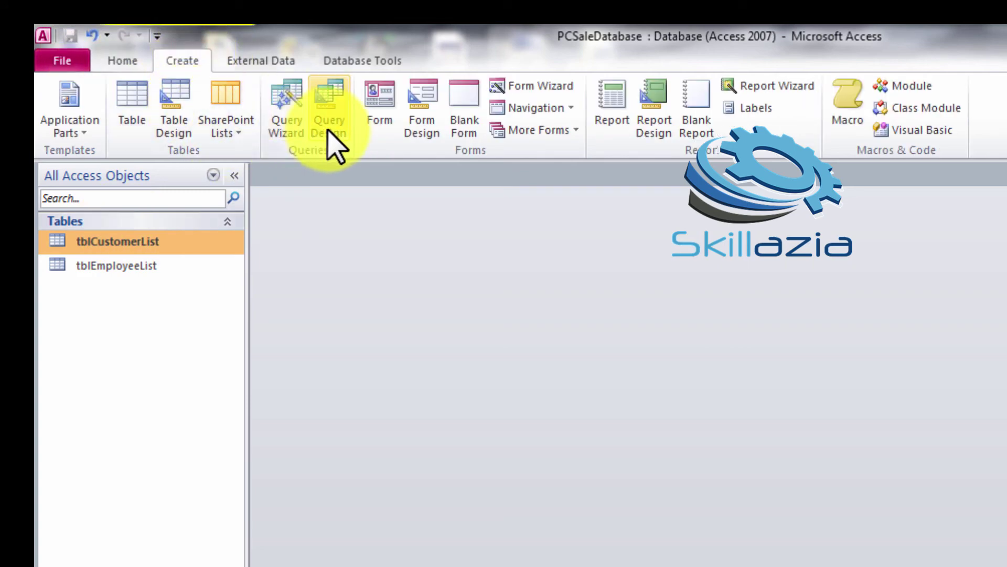
left_click(378, 118)
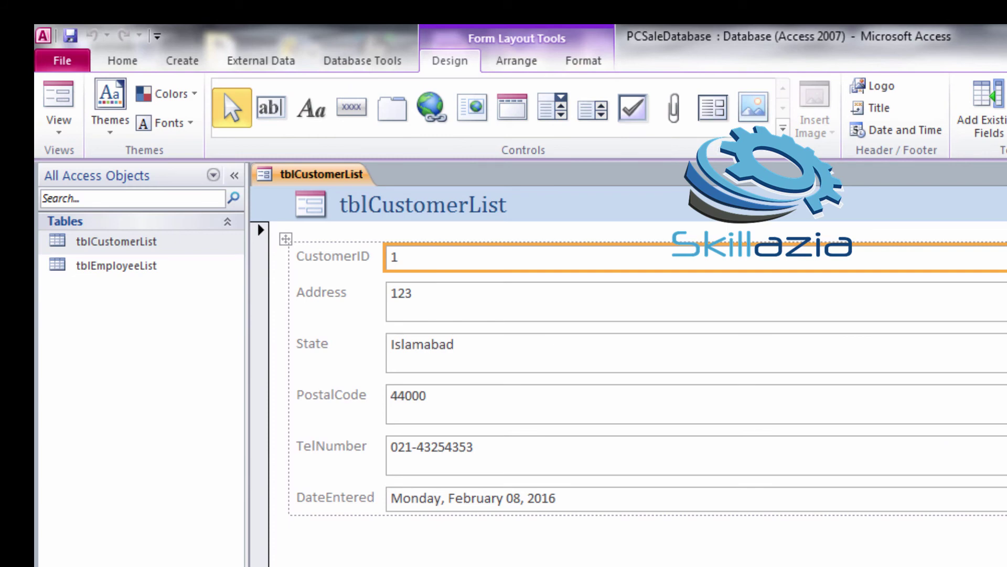
Move the customer form to a blank new record and preview themes without applying one
left_click(433, 565)
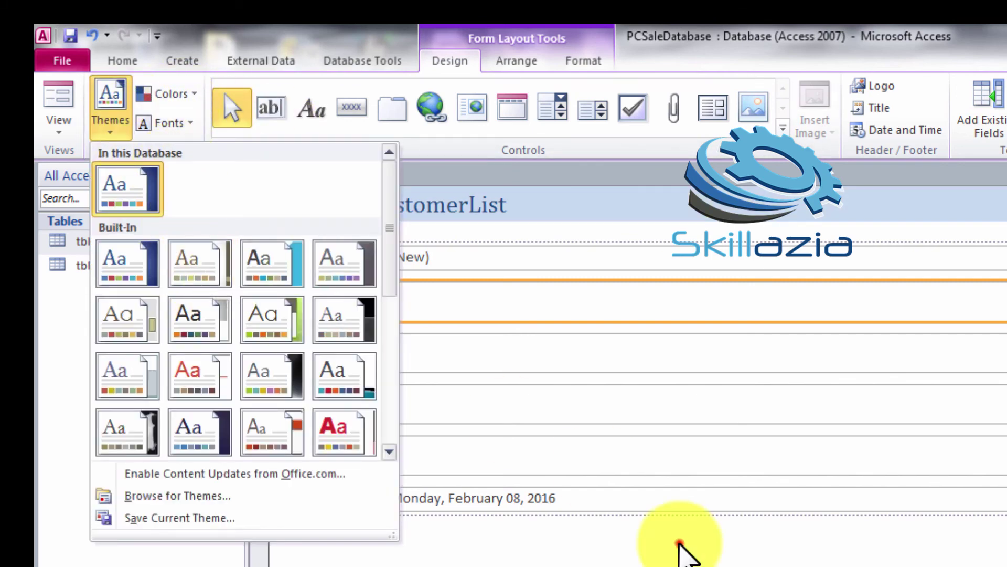
left_click(682, 546)
left_click(321, 178)
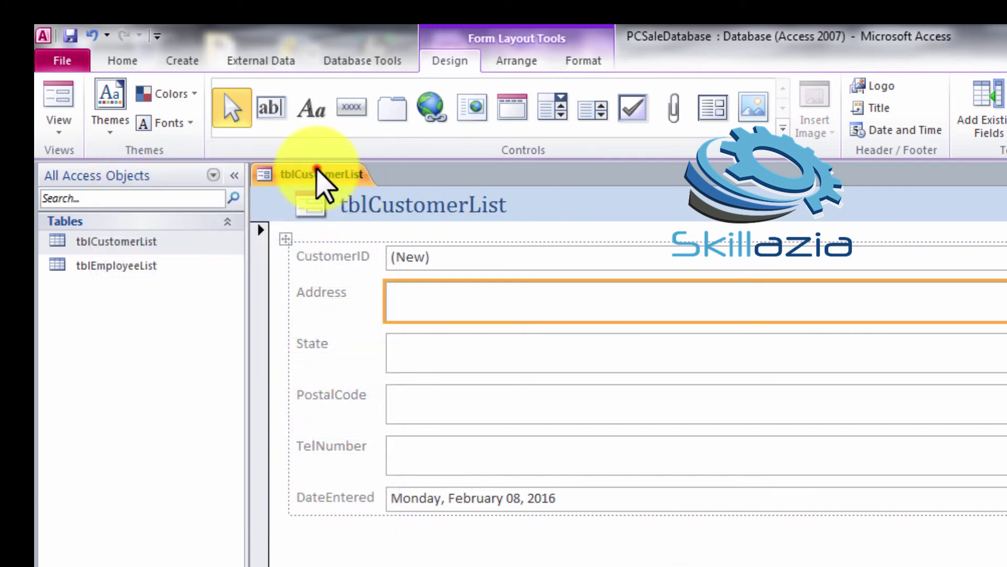
left_click(107, 134)
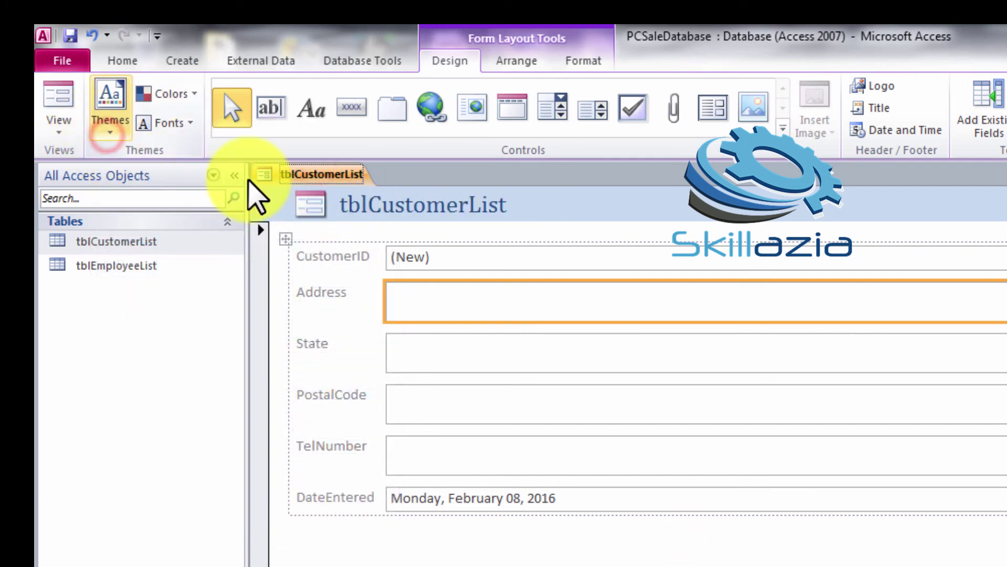
left_click(139, 365)
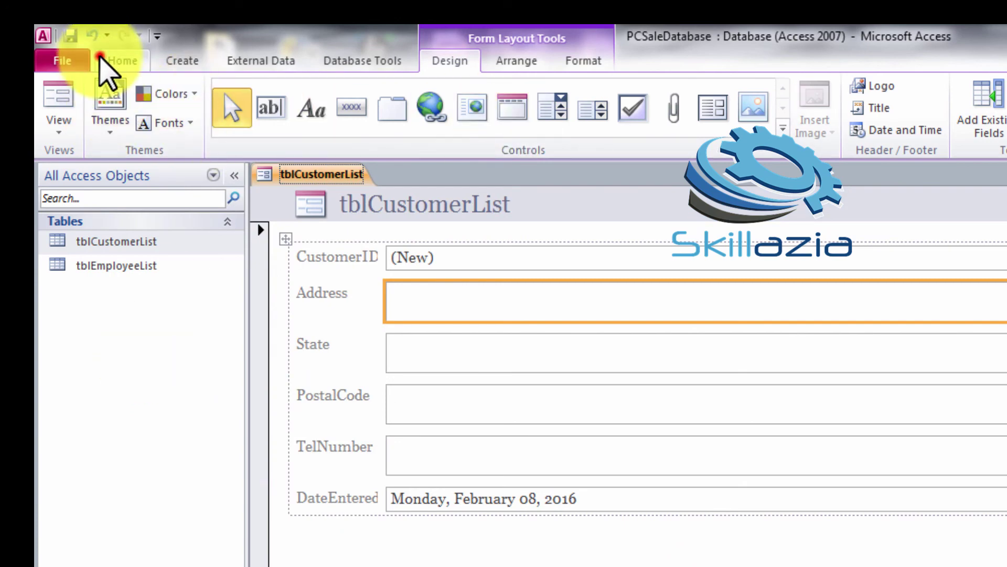
Close the new form, saving it under the name frmCustomerList
left_click(112, 62)
left_click(186, 63)
left_click(70, 35)
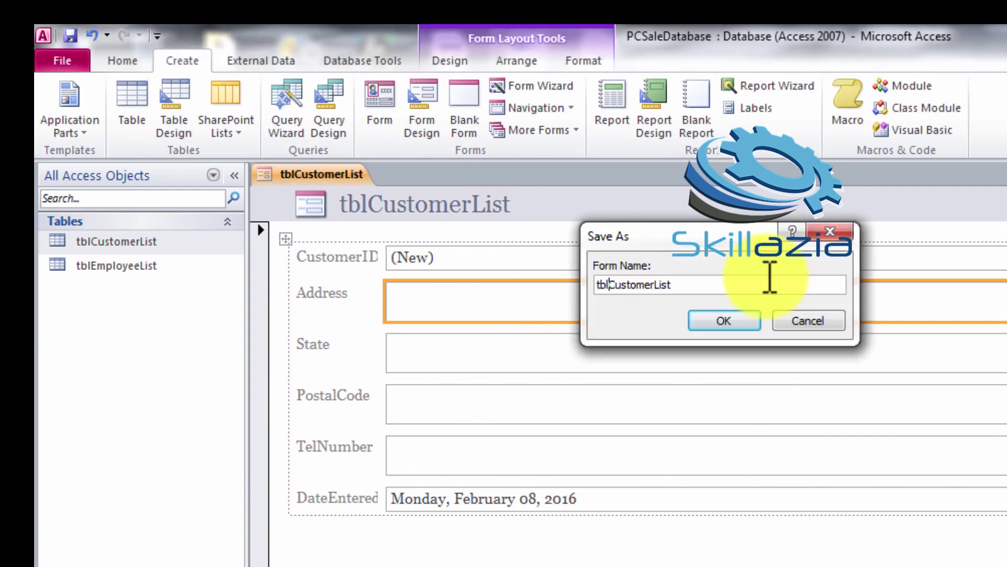
key("BackSpace")
key("BackSpace")
key("BackSpace")
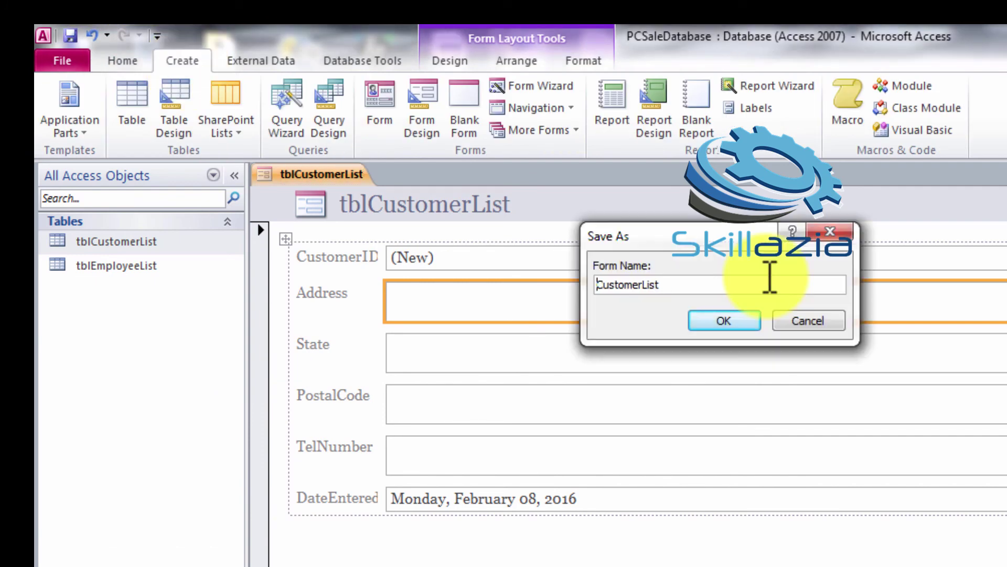
type("frm")
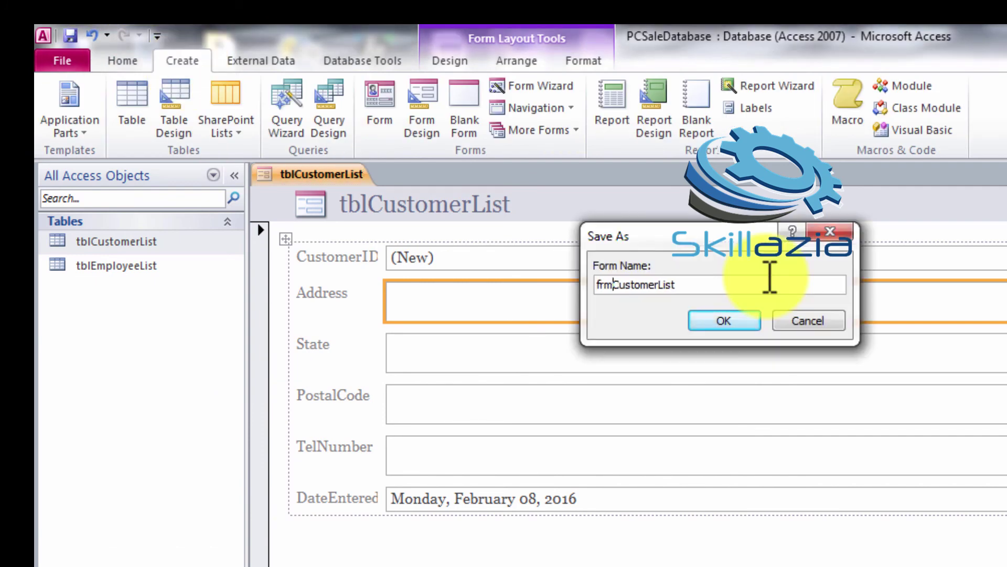
left_click(716, 320)
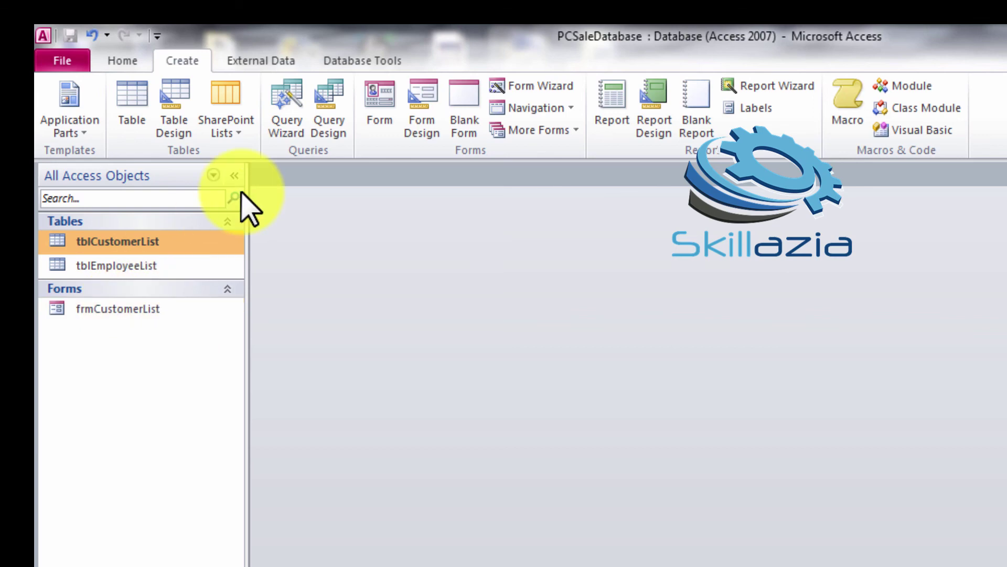
Run the Form Wizard on tblEmployeeList with all fields added, advancing to layout choice
left_click(199, 267)
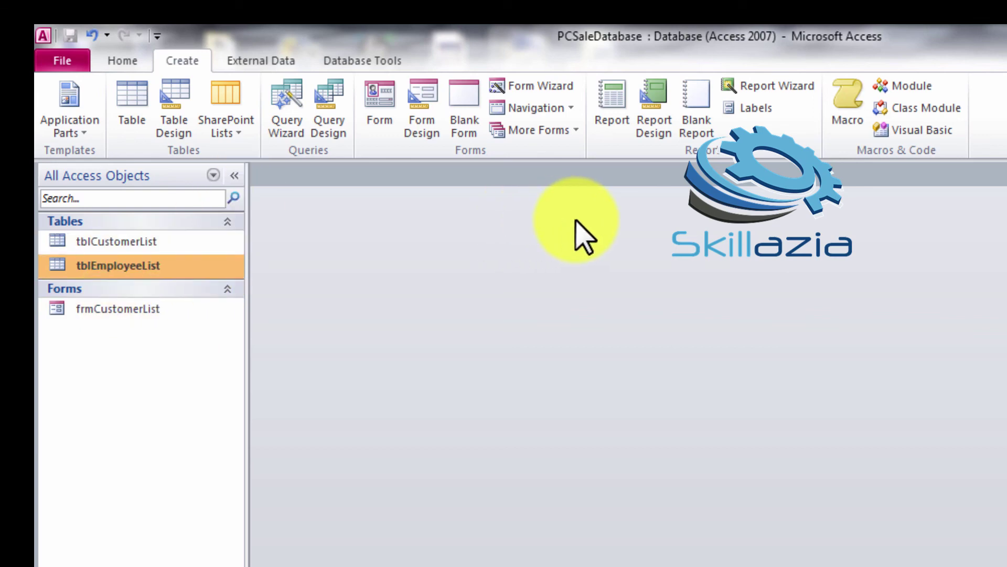
left_click(536, 86)
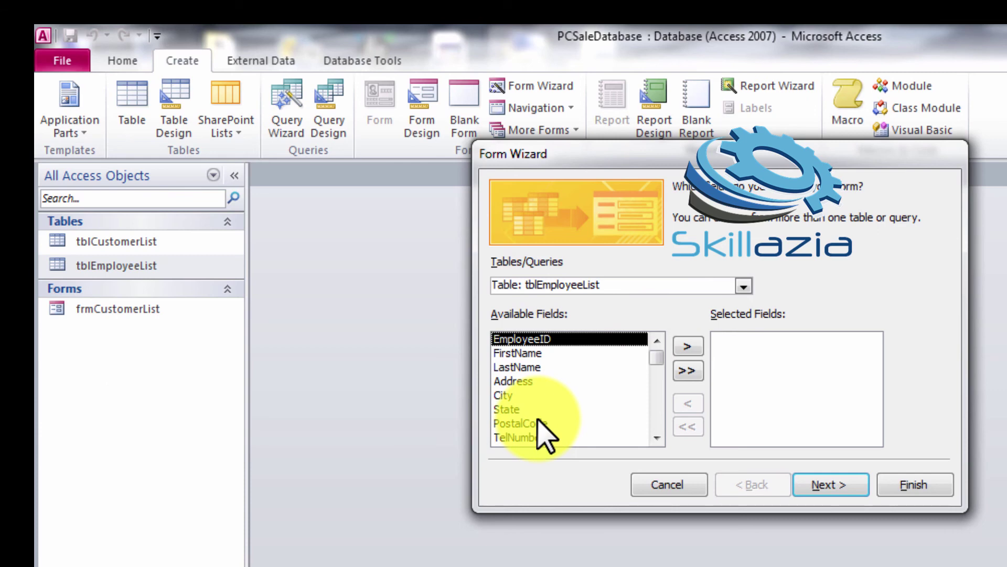
left_click(687, 371)
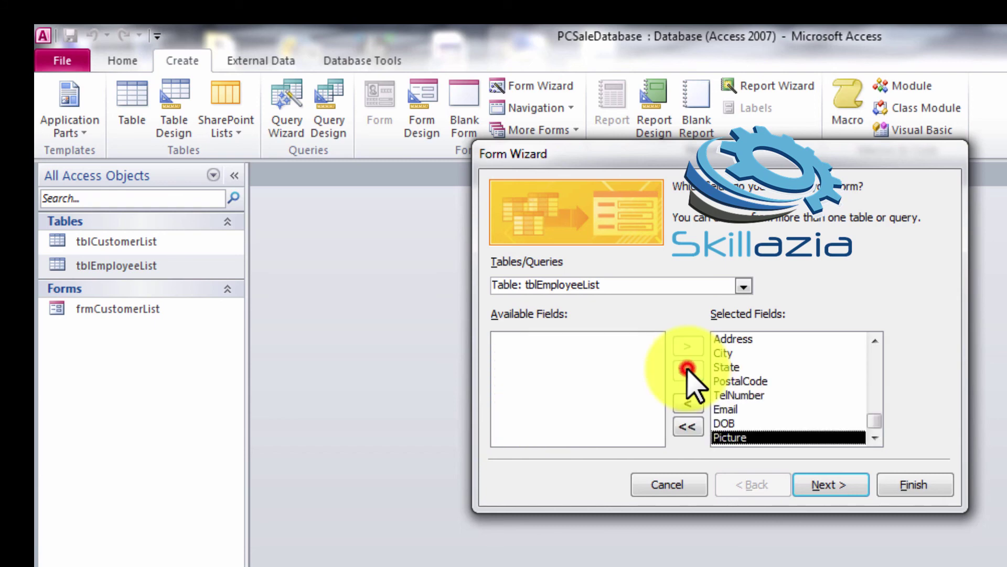
left_click(687, 426)
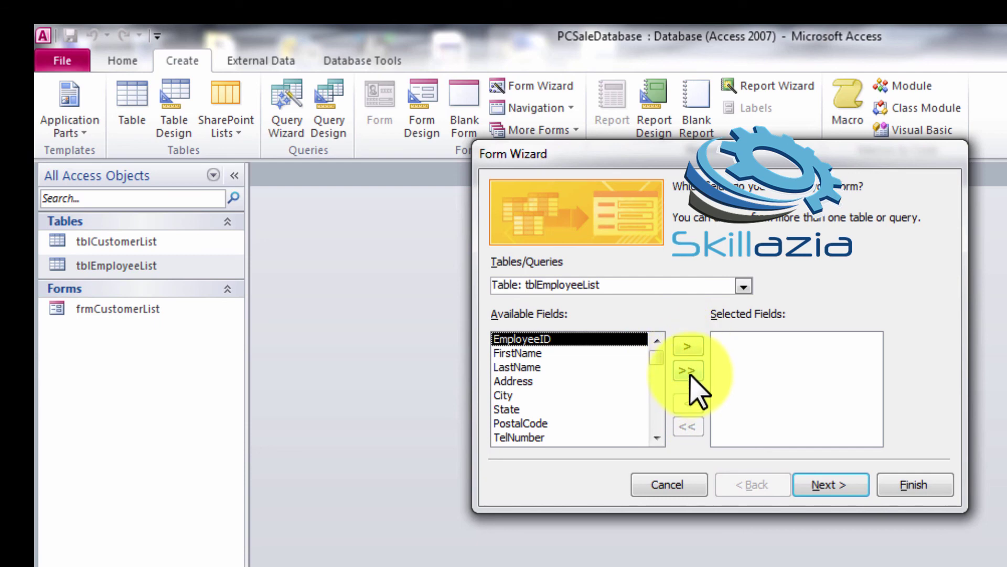
left_click(690, 374)
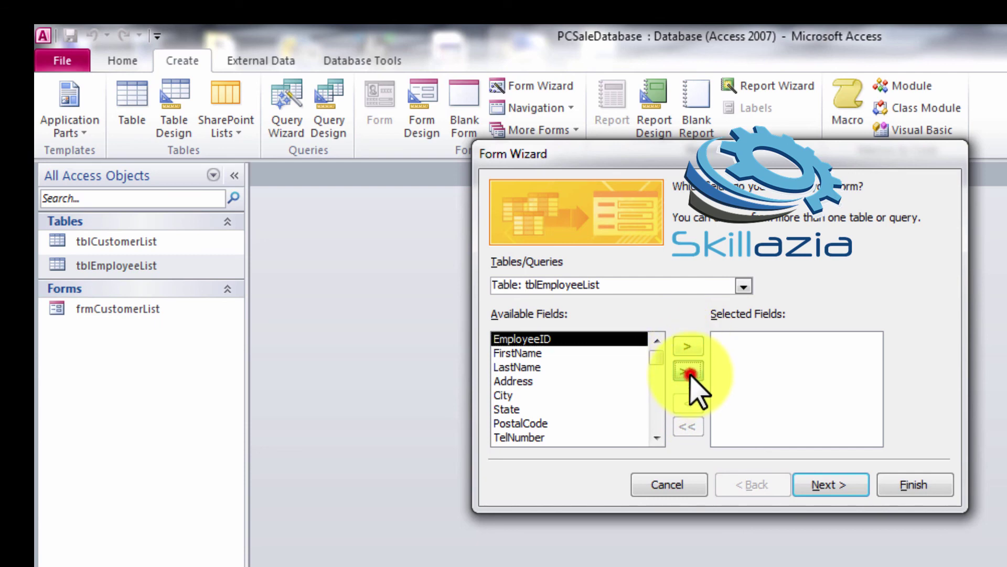
left_click(819, 486)
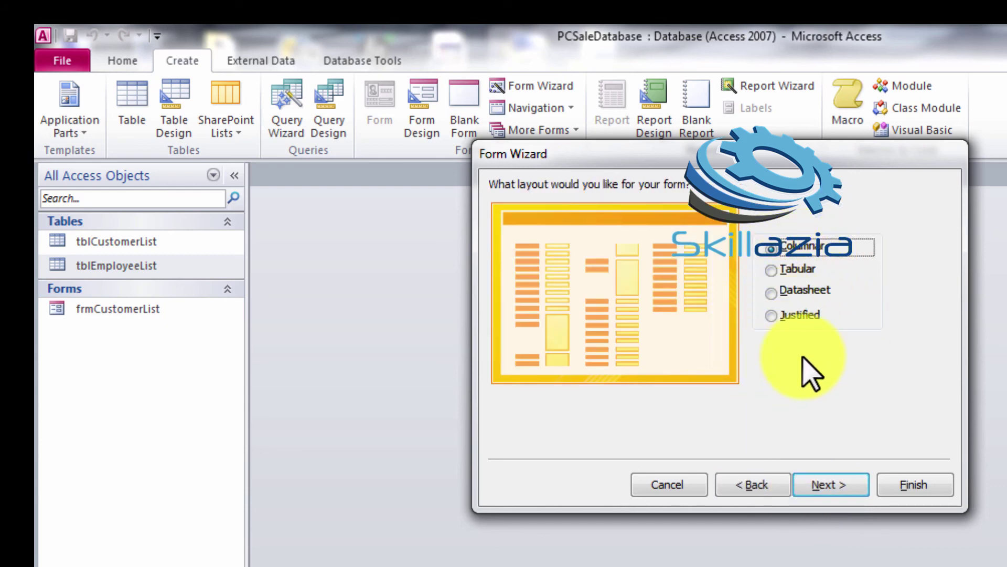
Keep the Columnar layout, title the form frmEmployeeList, and finish the wizard
left_click(832, 486)
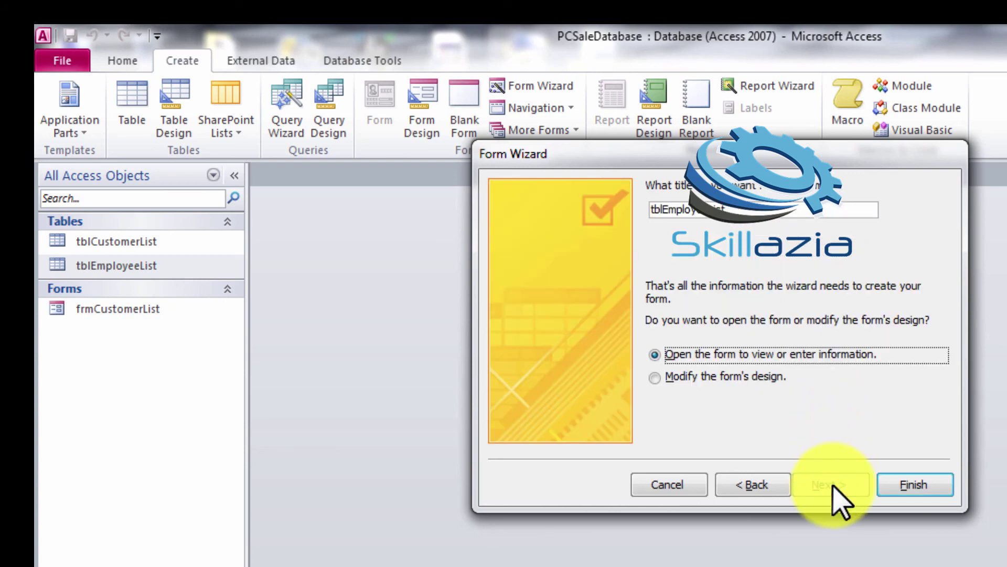
left_click(682, 209)
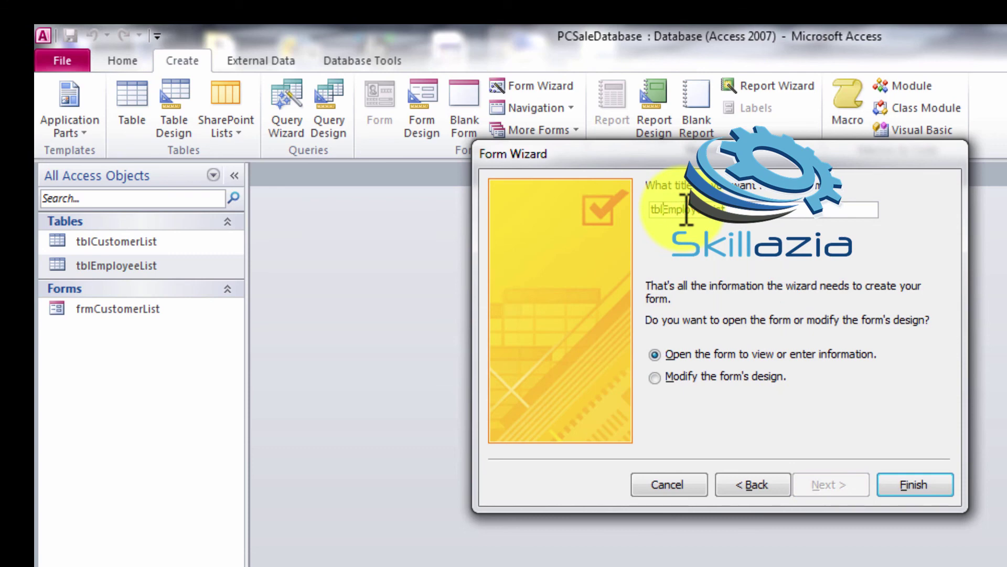
key("BackSpace")
key("BackSpace")
key("BackSpace")
type("frm")
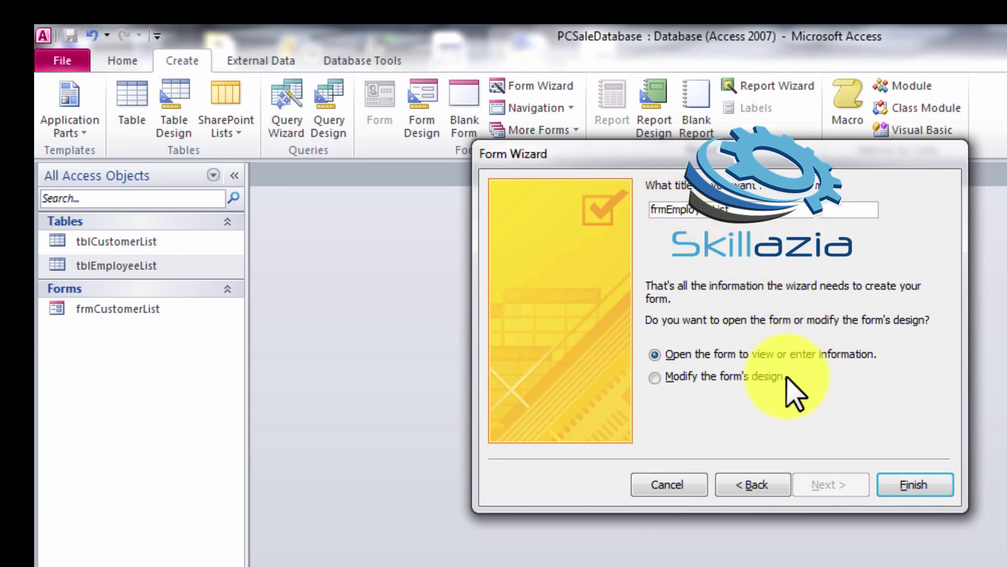
left_click(895, 487)
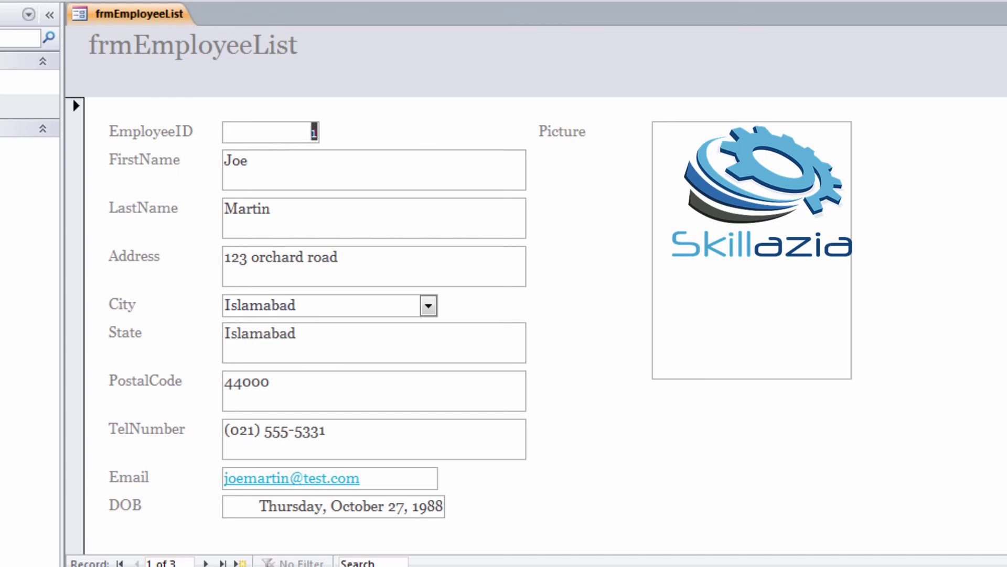
Switch frmEmployeeList to Layout View
left_click(0, 0)
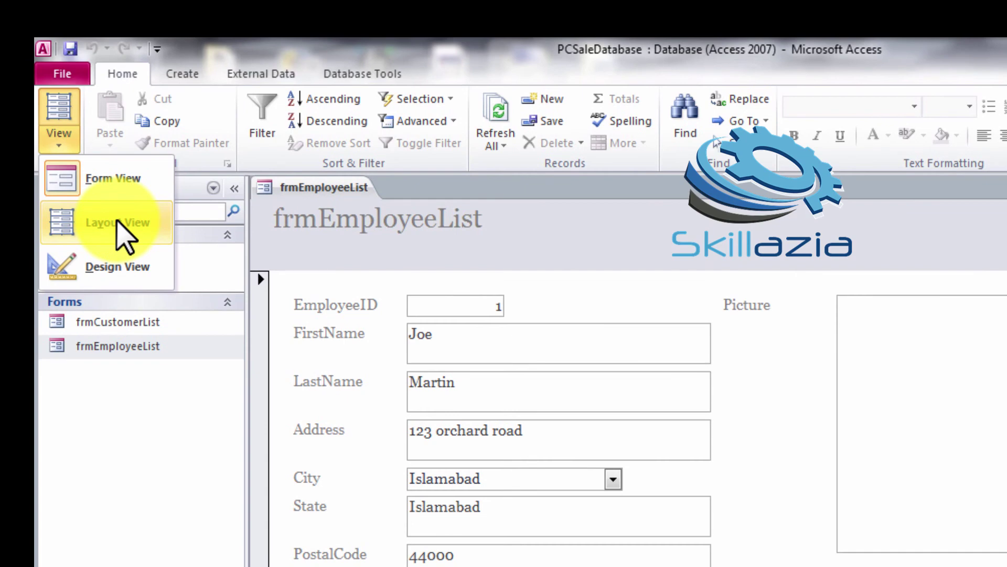
left_click(117, 220)
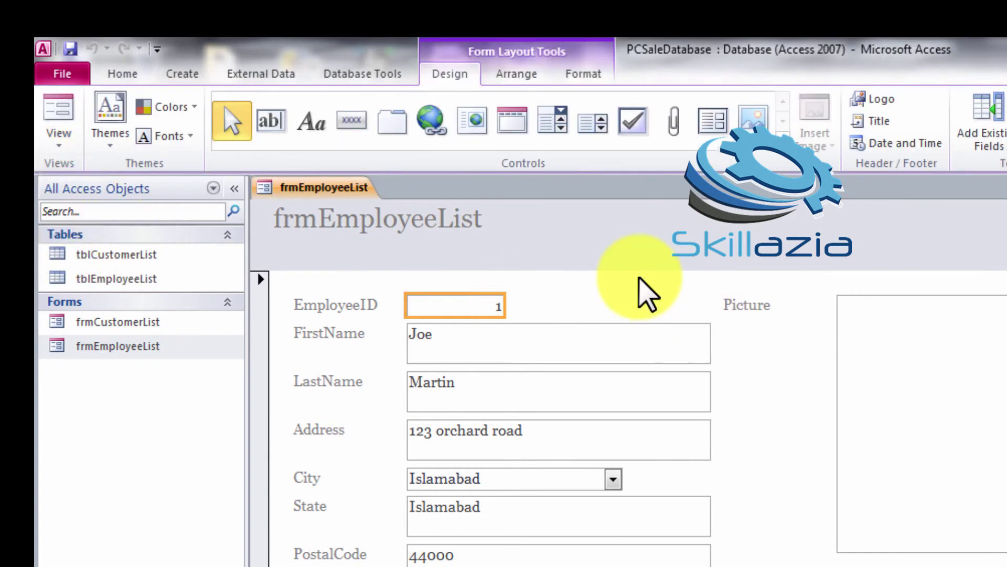